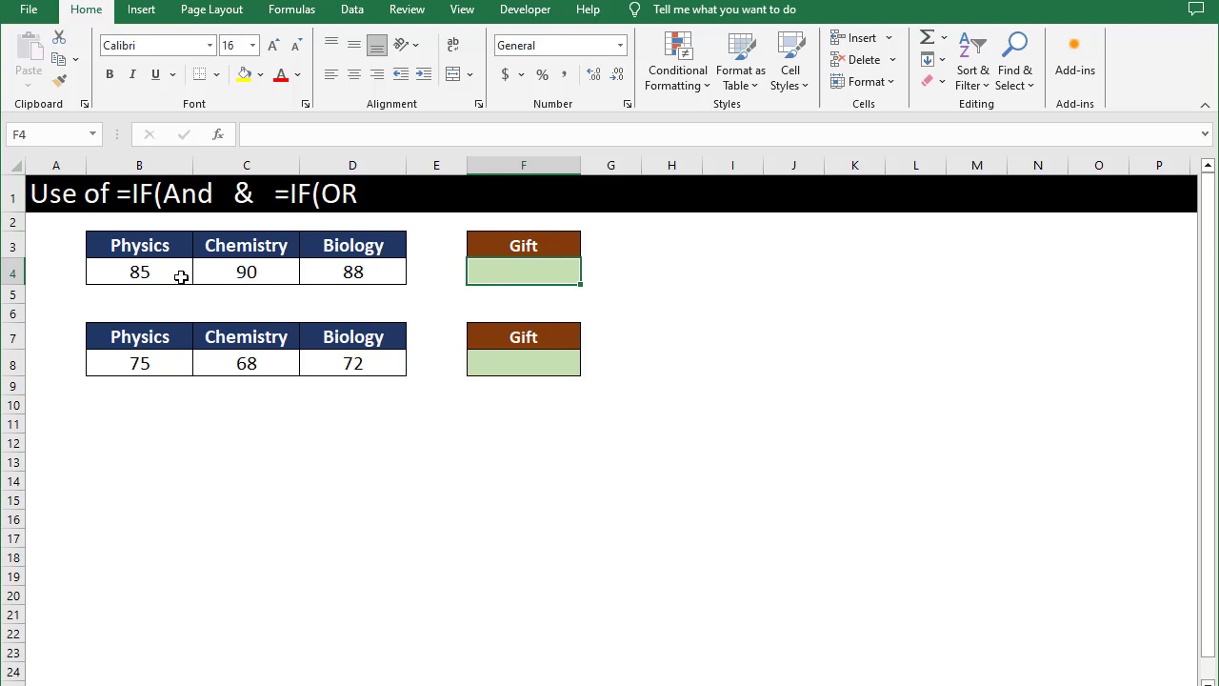
click(176, 278)
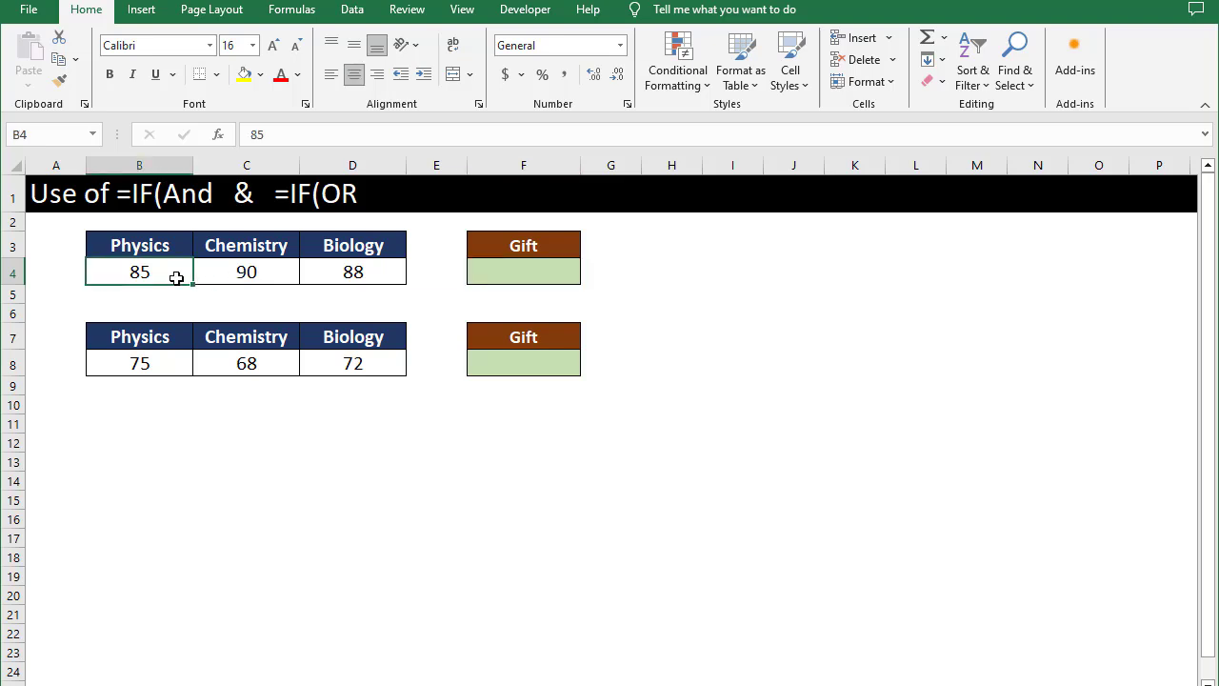
click(225, 276)
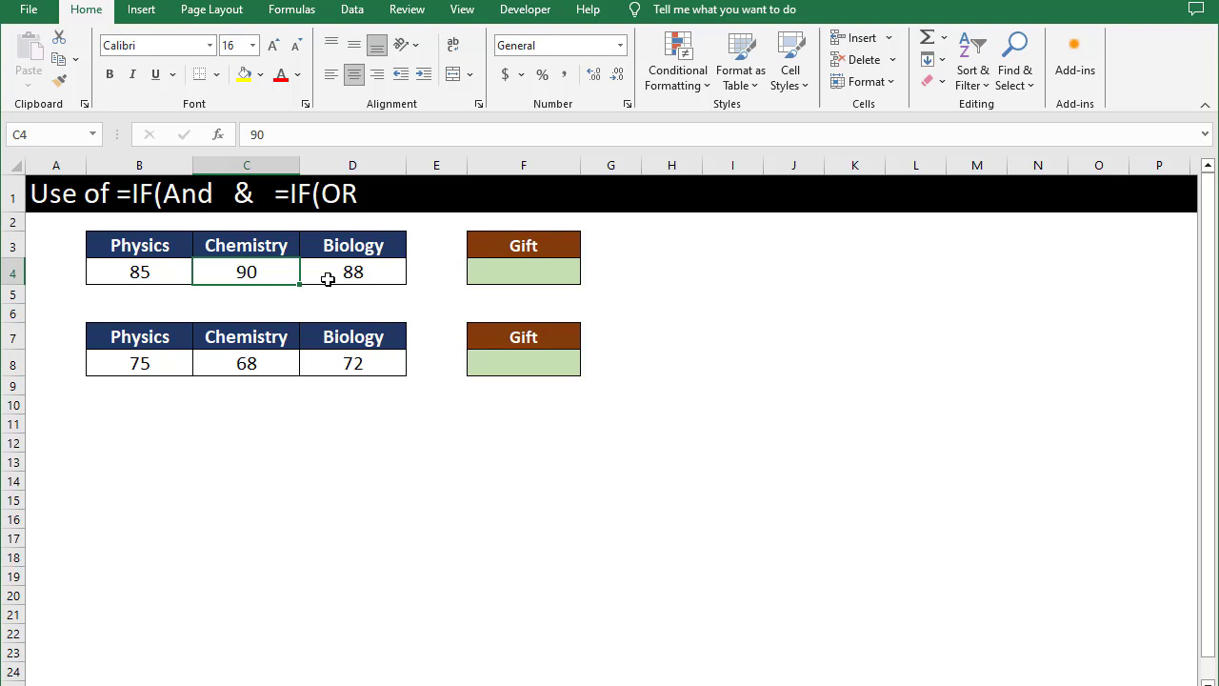
click(555, 274)
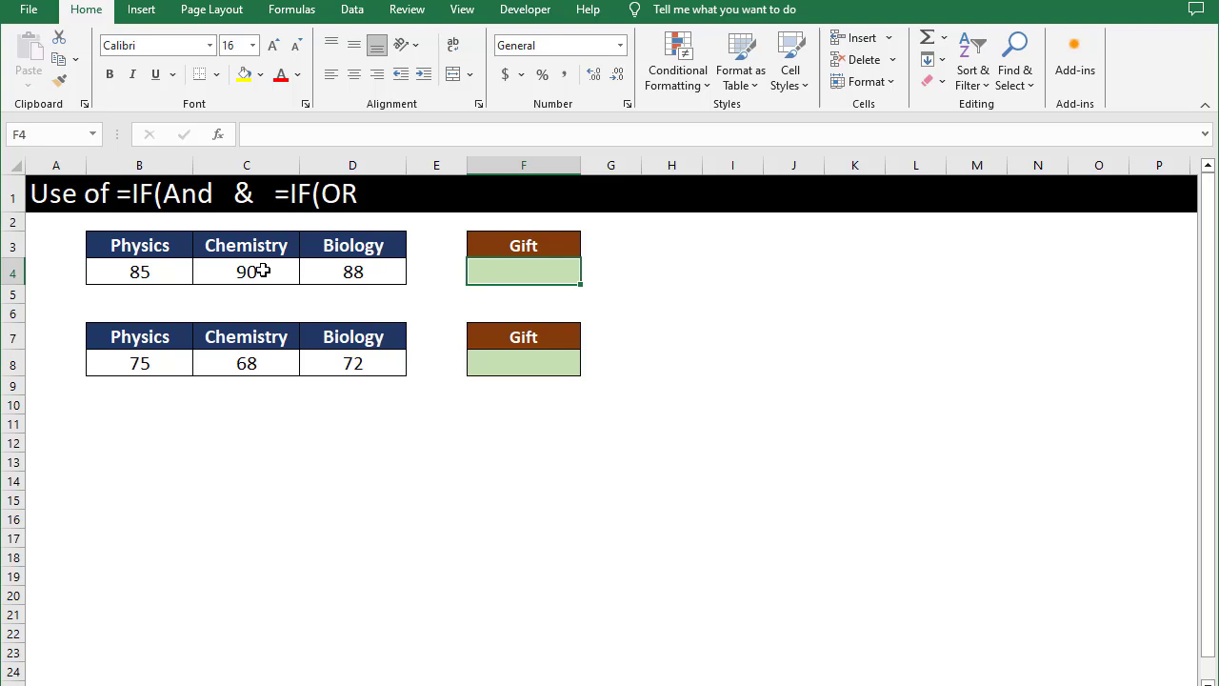
drag(248, 271, 323, 278)
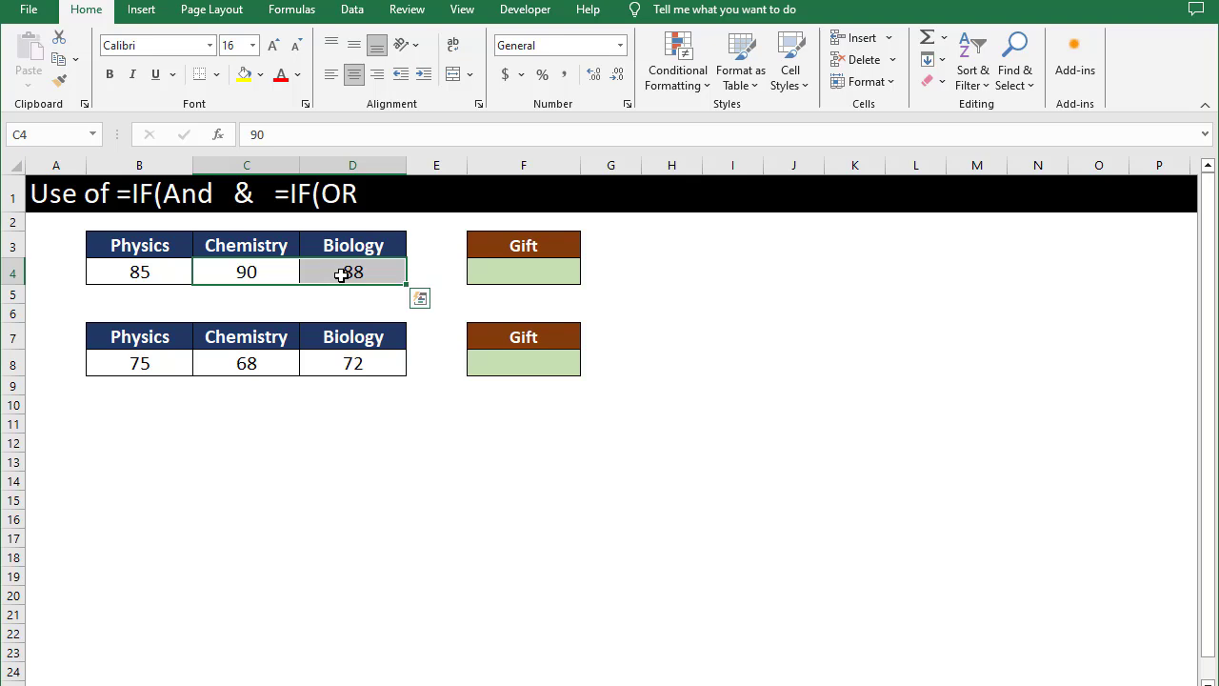
click(169, 275)
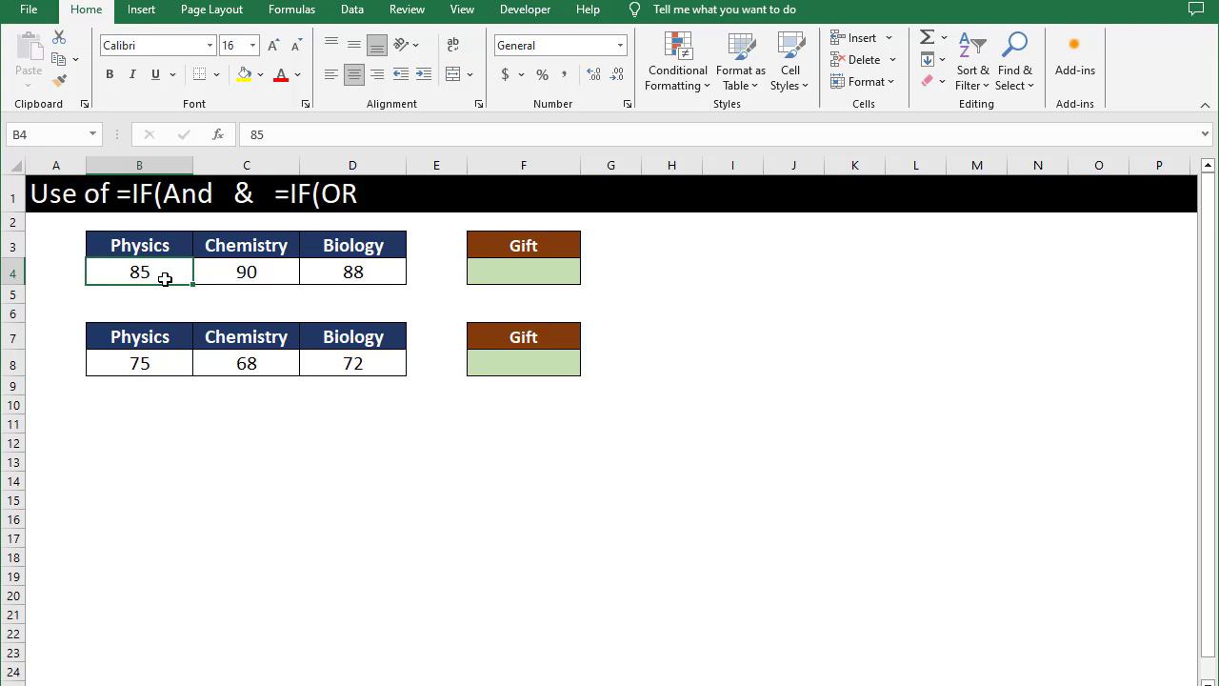
Start an IF formula with a nested AND in Gift cell F4, using B4>=80 as the first condition.
click(486, 280)
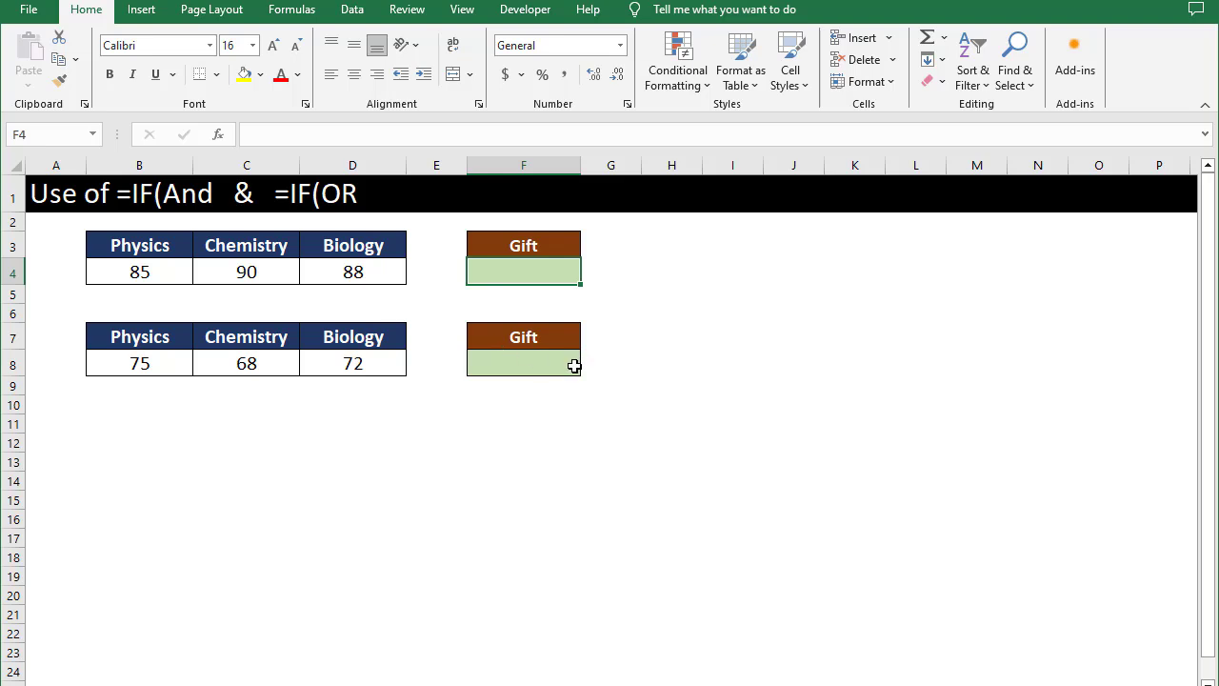
text(=if)
key(Tab)
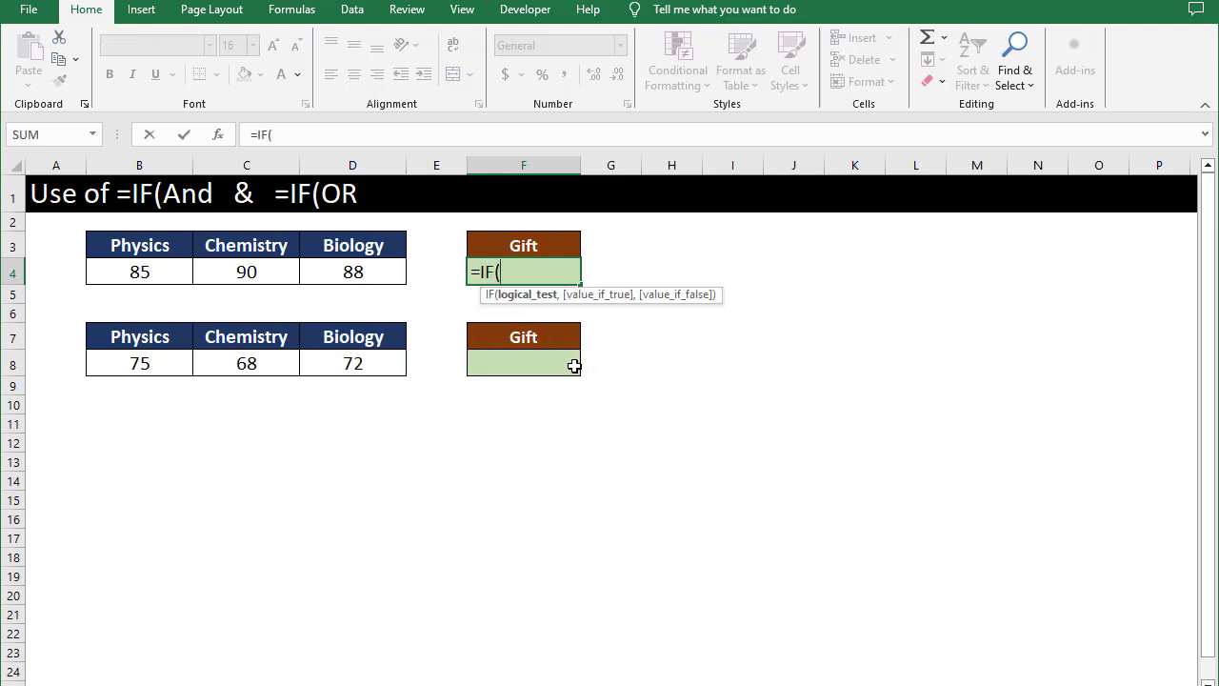
text(and)
key(Tab)
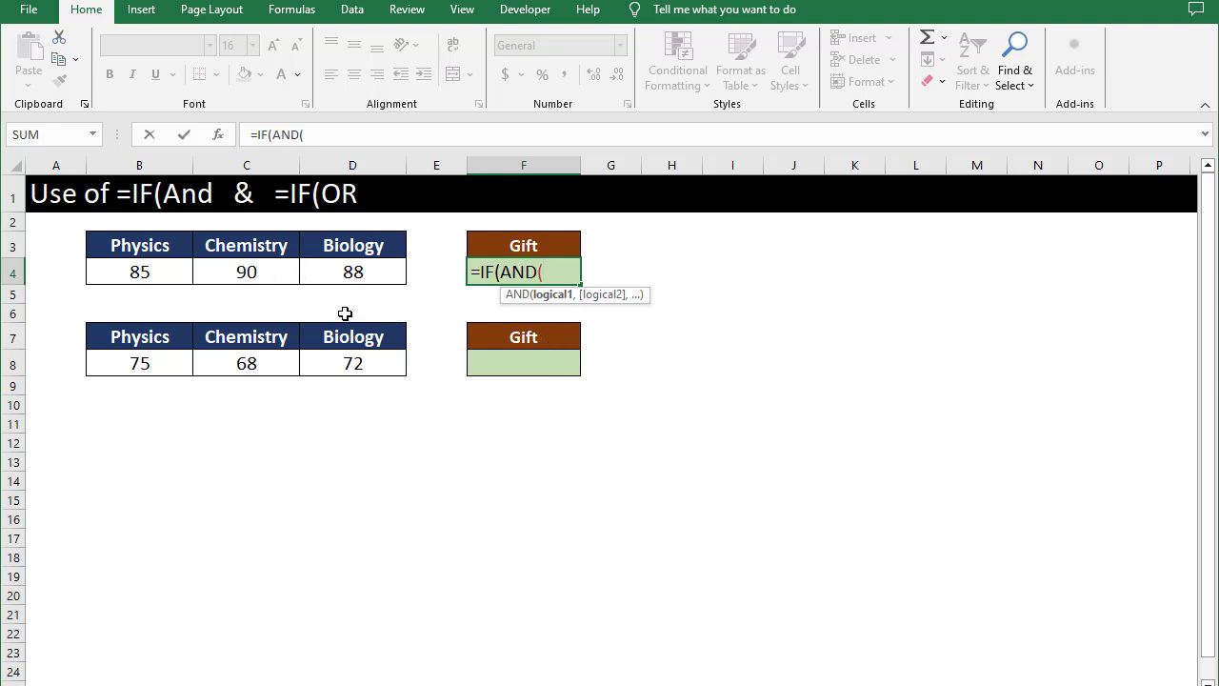
click(158, 276)
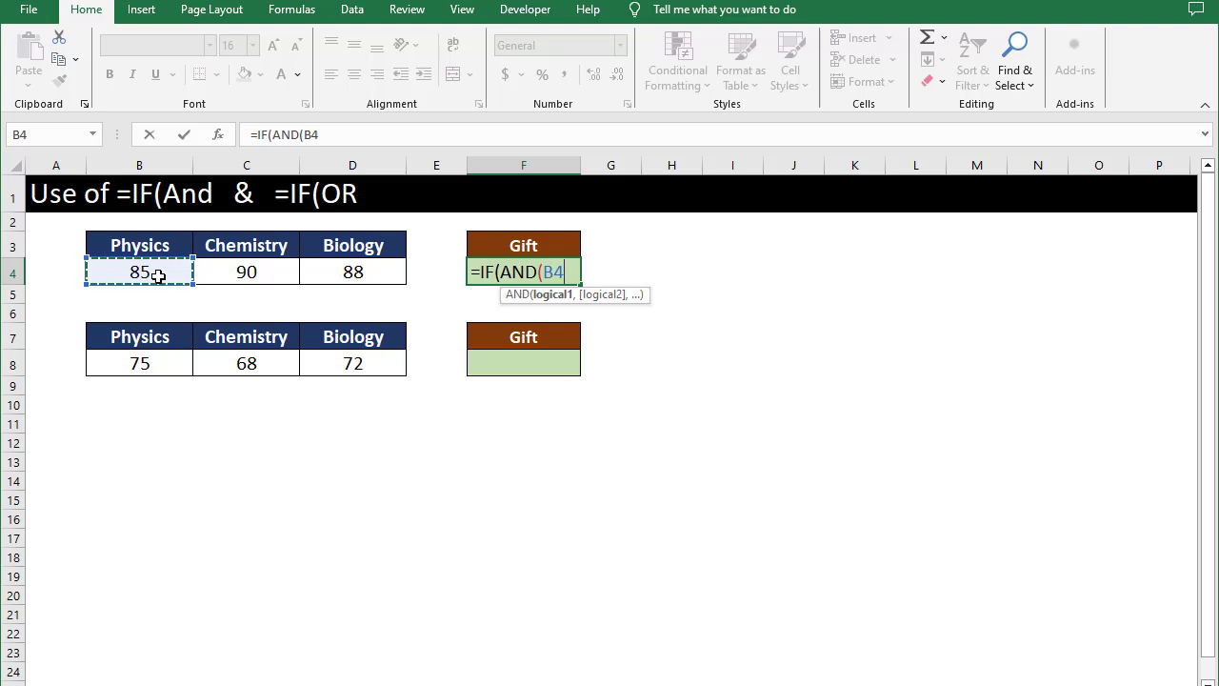
text(>=)
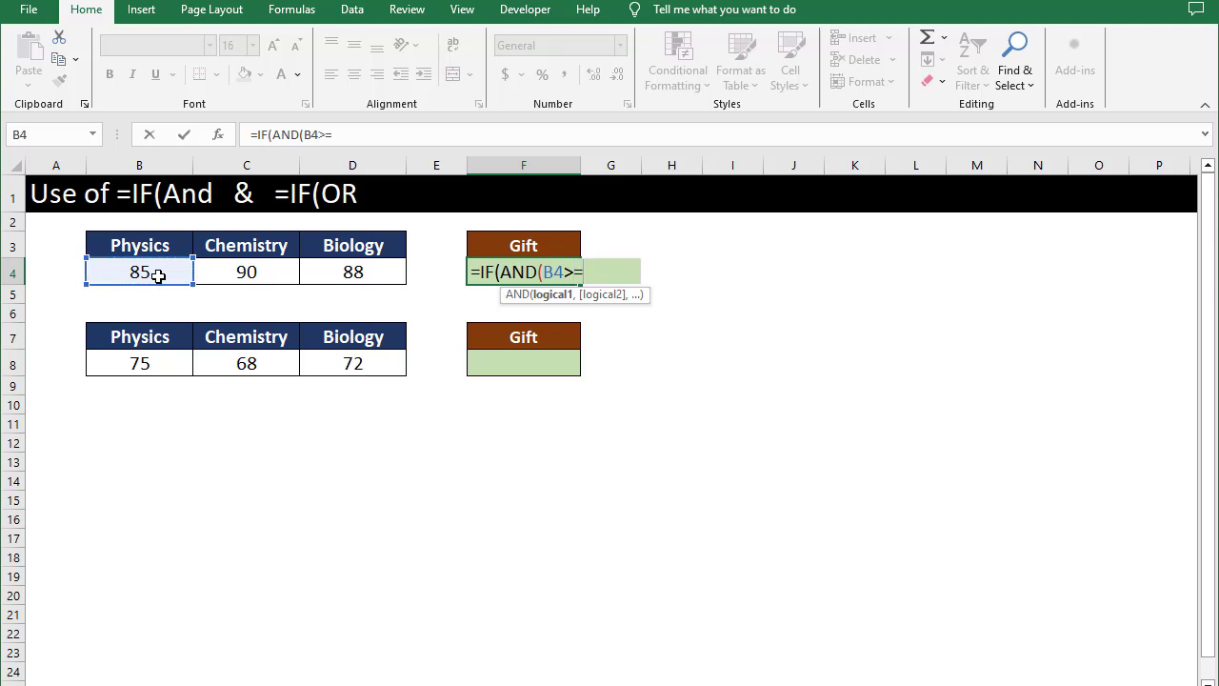
text(80)
text(,)
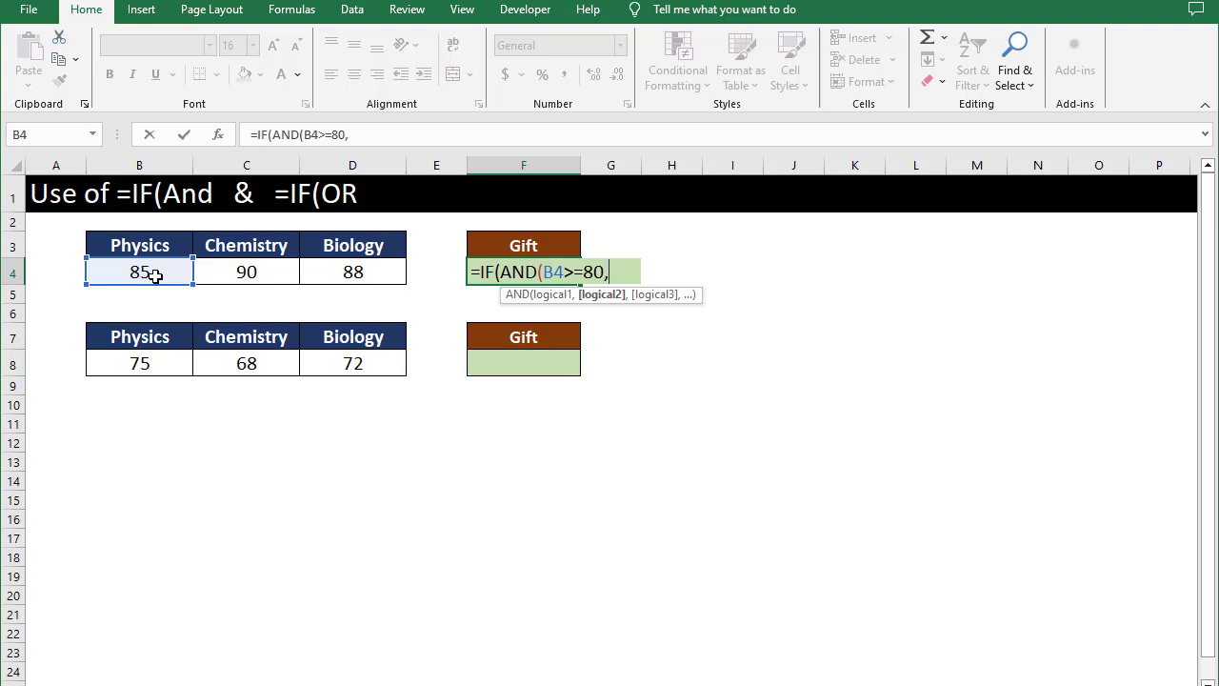
Add the conditions C4>=90 and D4>=85 to the AND test in F4 and close the AND function.
click(279, 270)
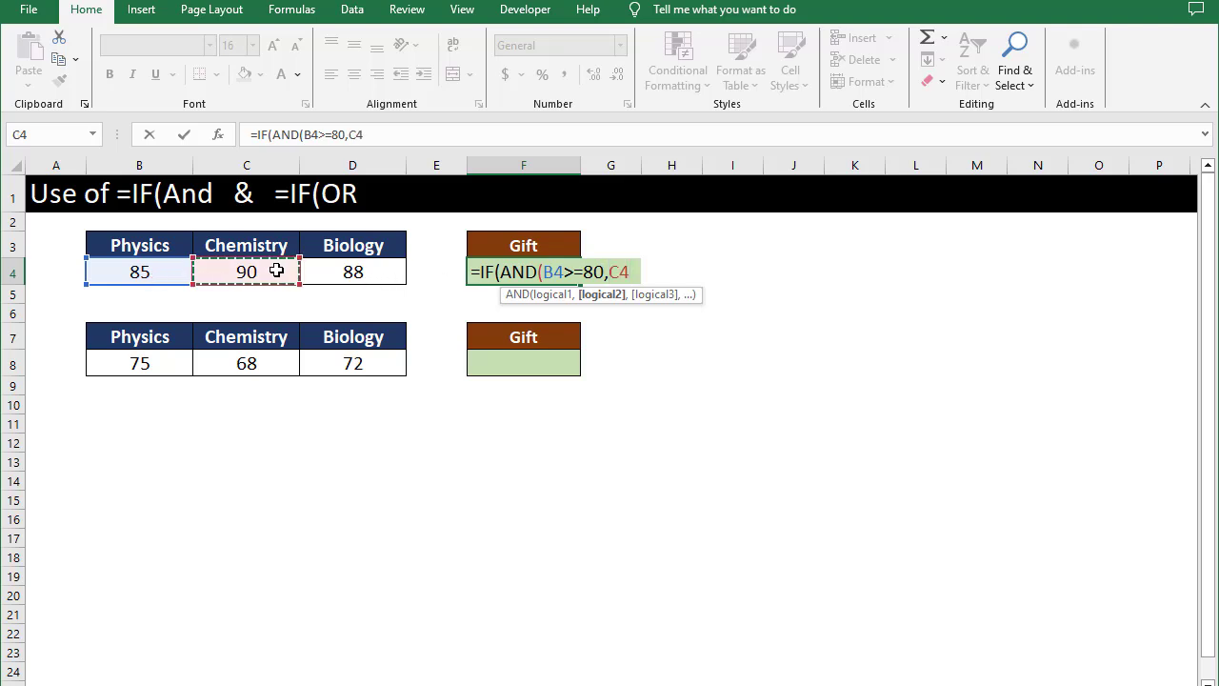
text(>=9)
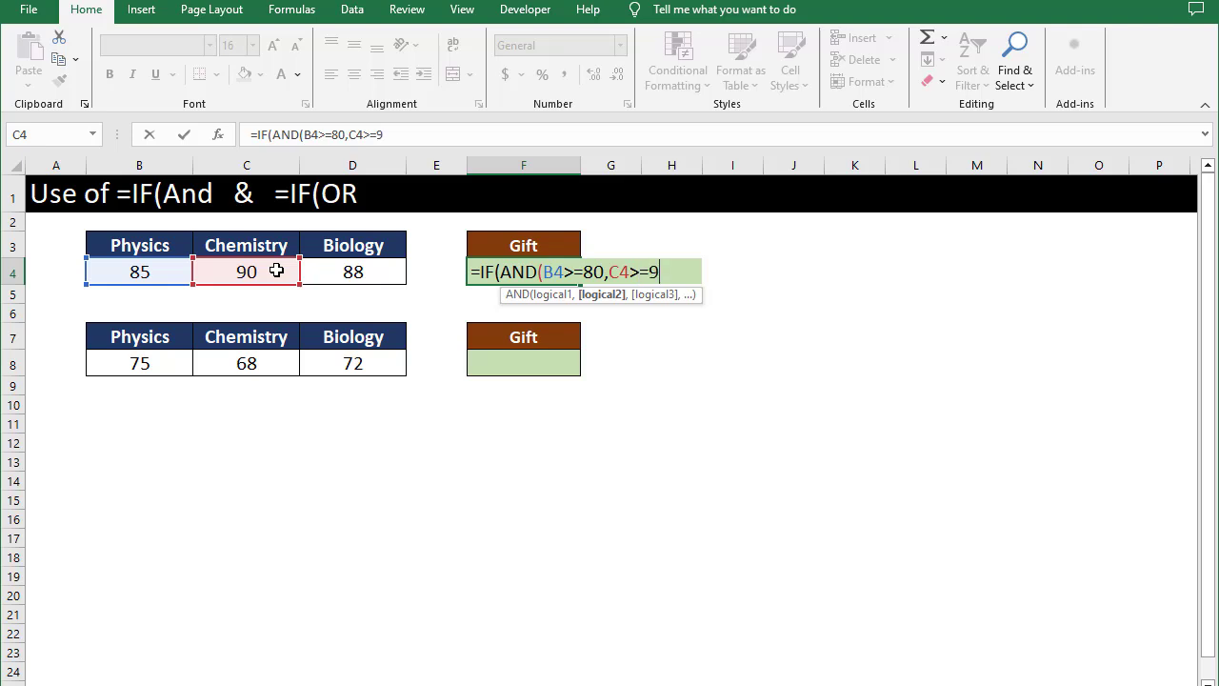
text(0,)
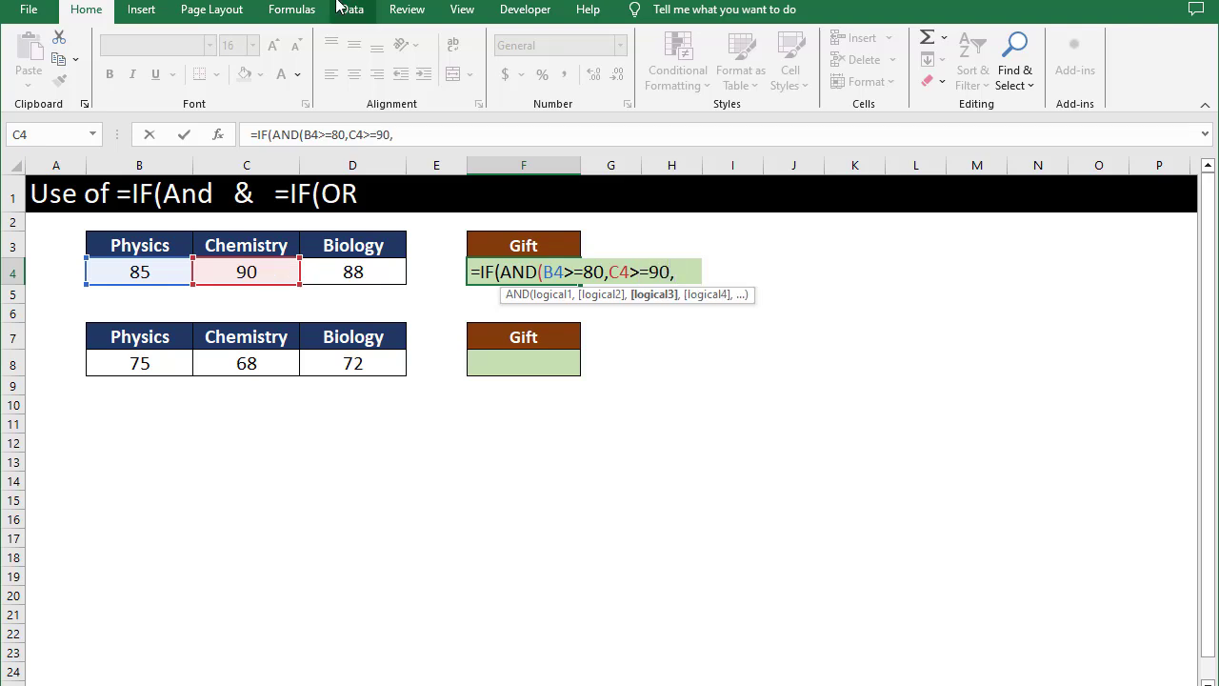
click(354, 272)
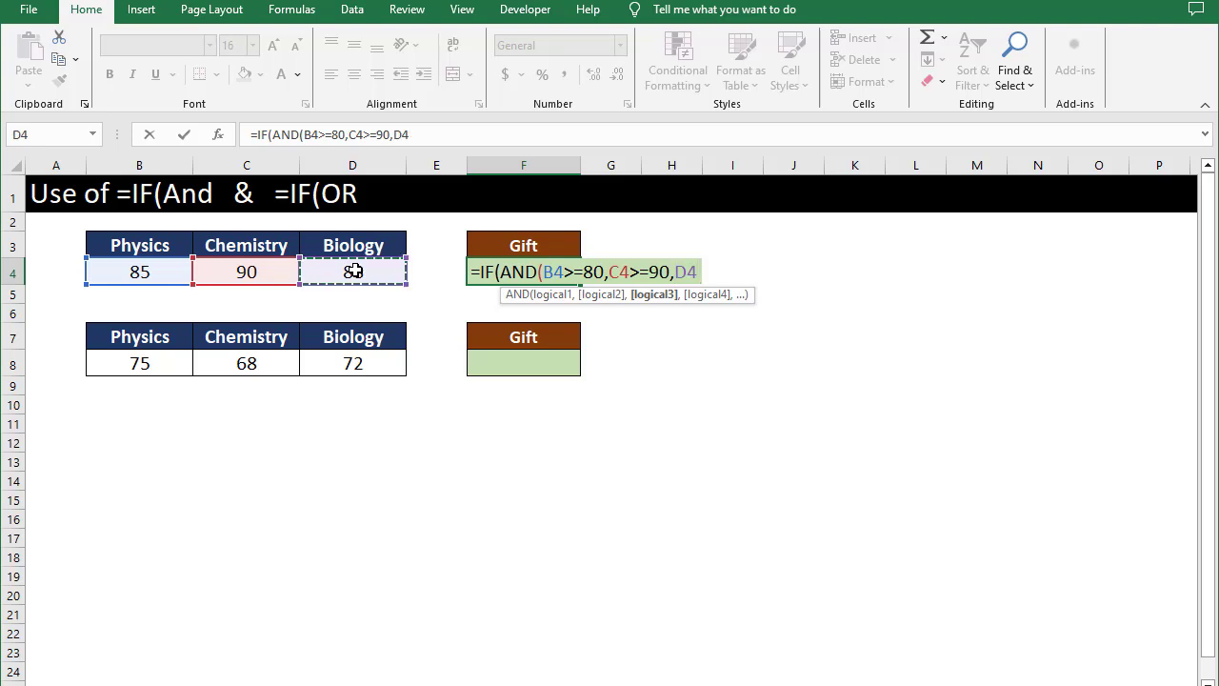
text(>=)
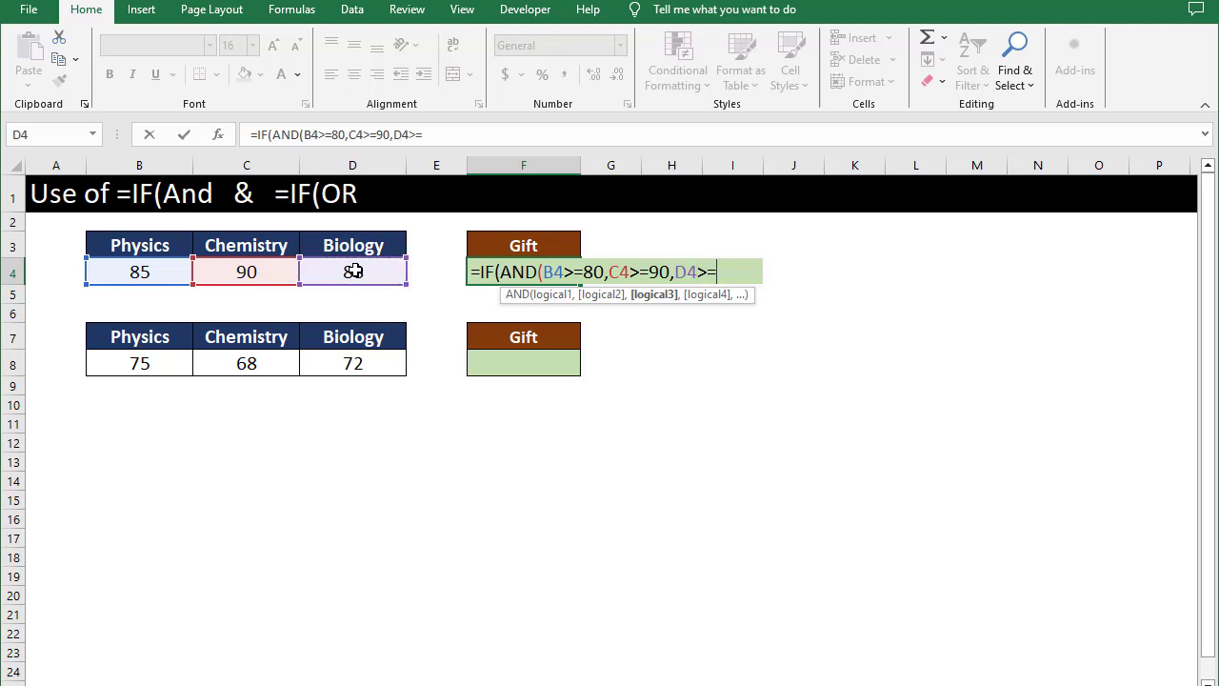
text(85))
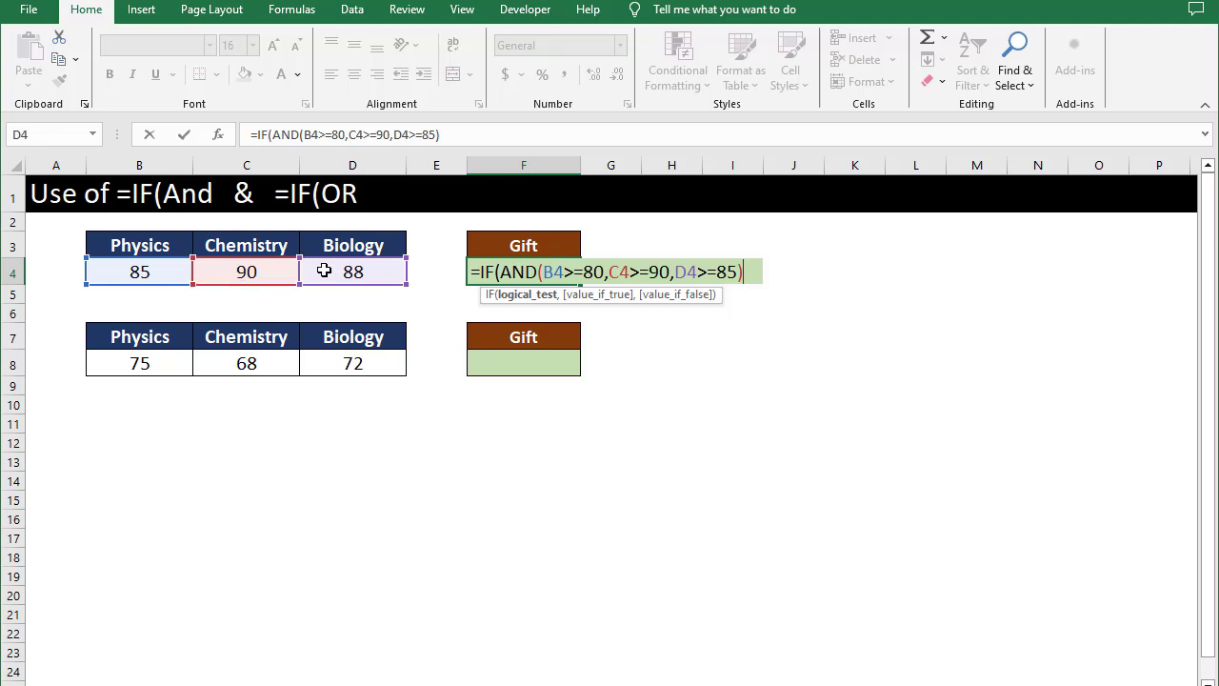
Complete the F4 formula so it returns "Eligible" if true and "Not Eligible" if false.
text(,)
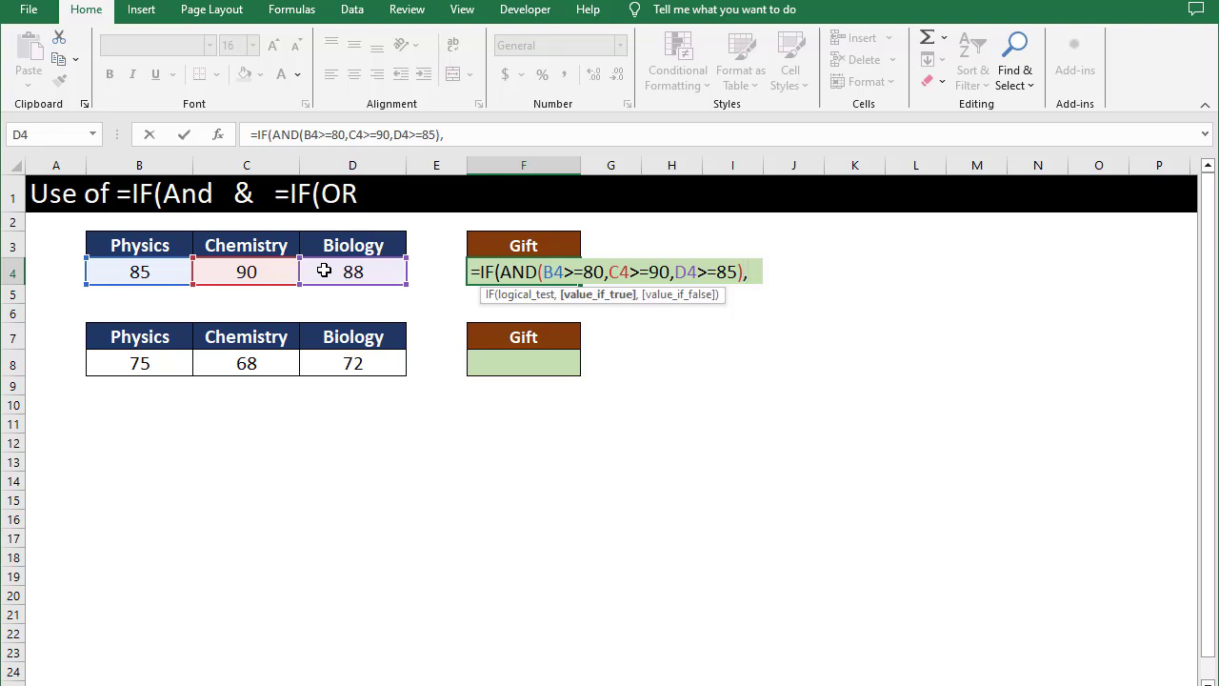
text("Eli)
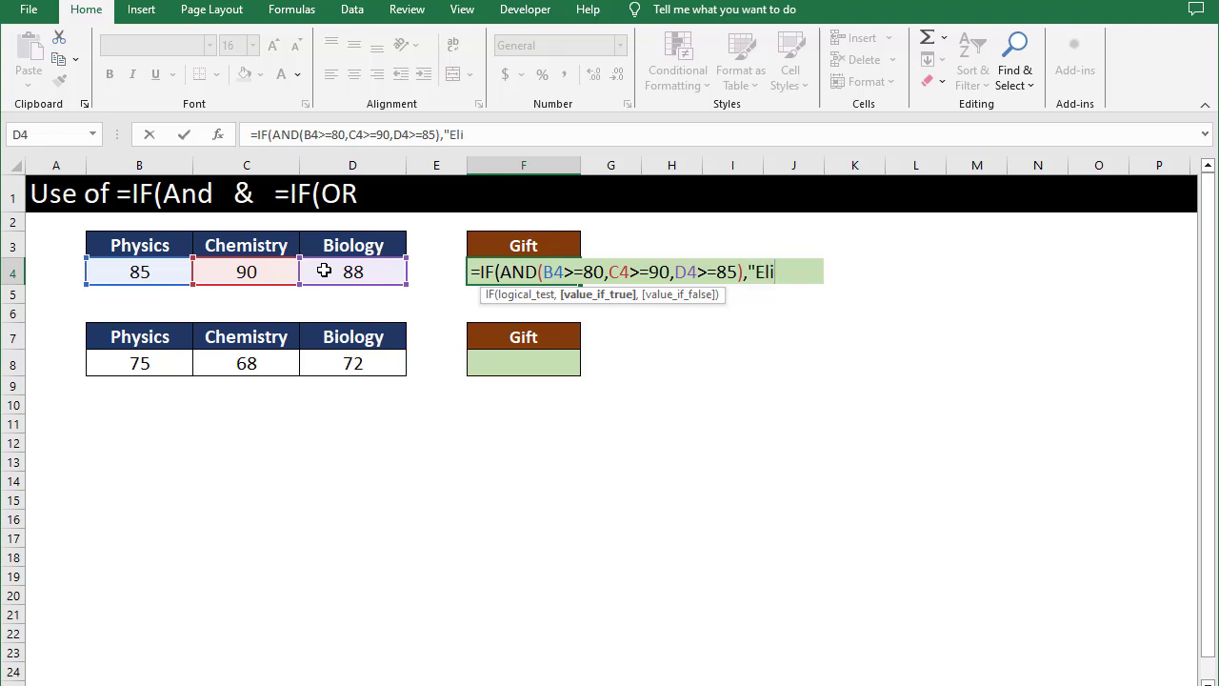
text(gible",)
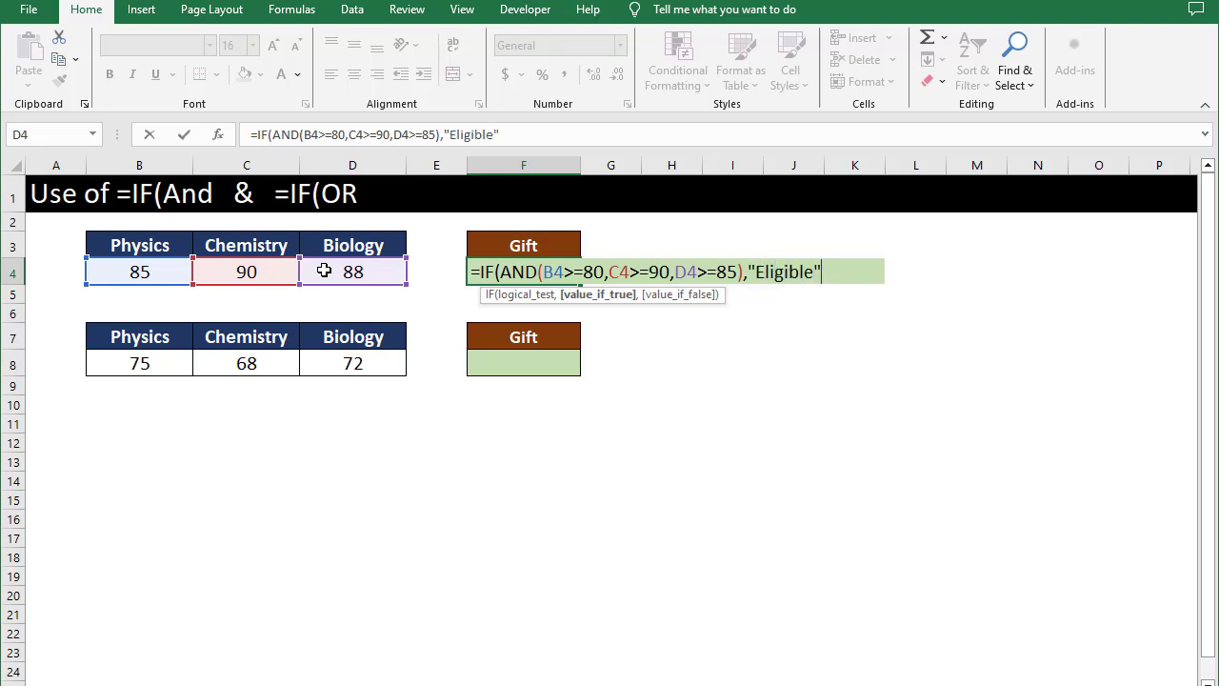
text(Not)
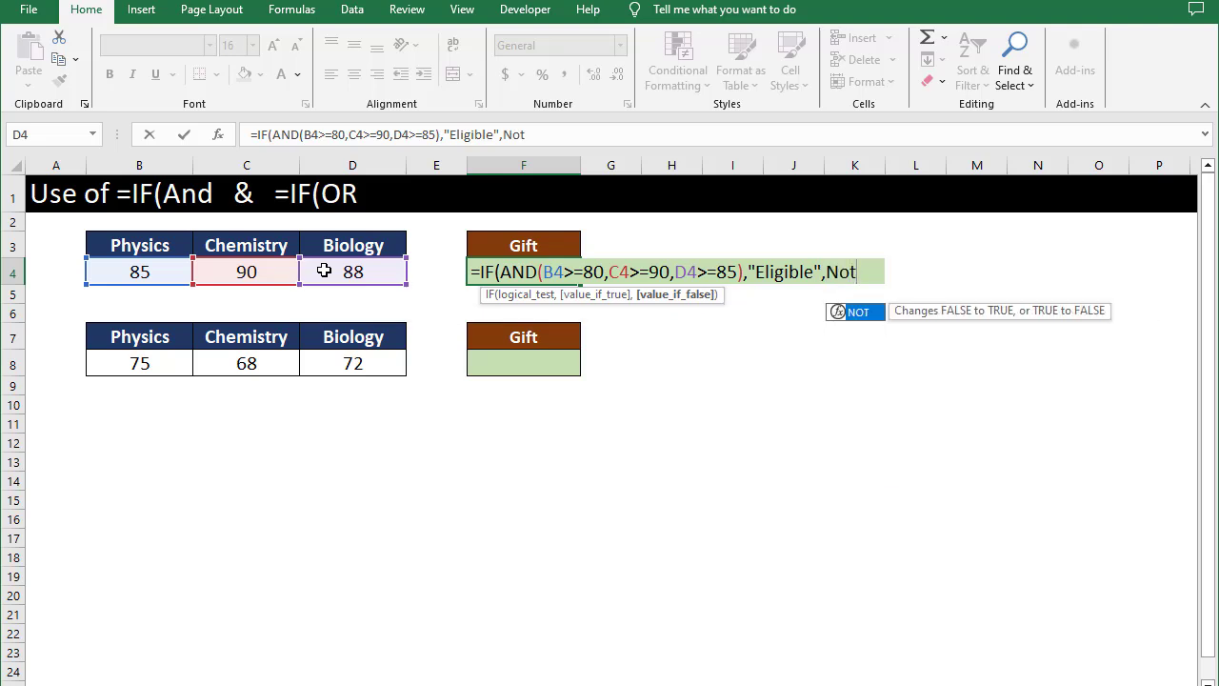
text( El)
key(BackSpace)
key(BackSpace)
key(BackSpace)
key(BackSpace)
key(BackSpace)
key(BackSpace)
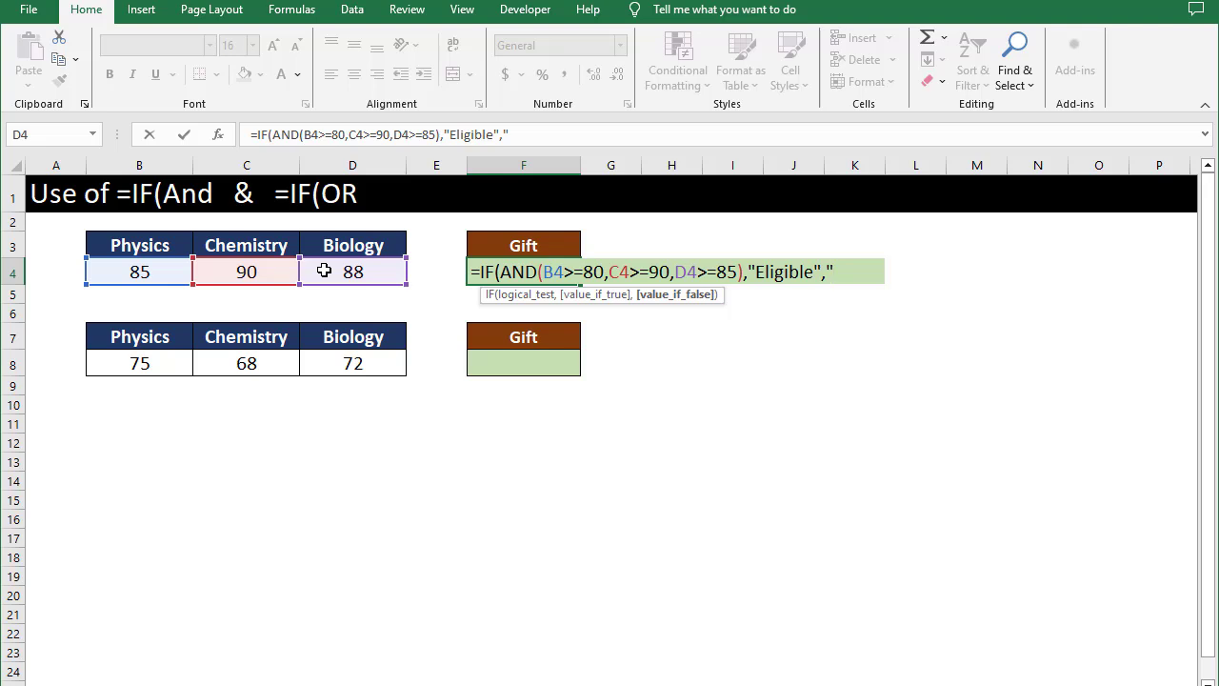
text(Not Eli)
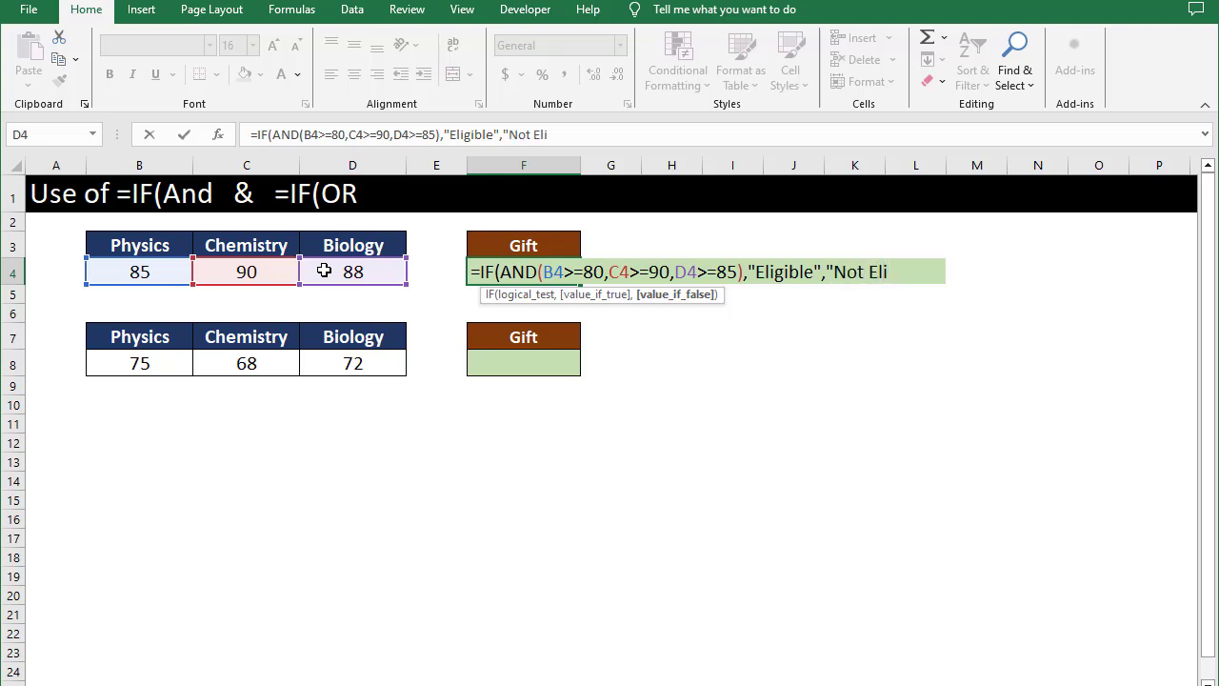
text(gible"))
key(Return)
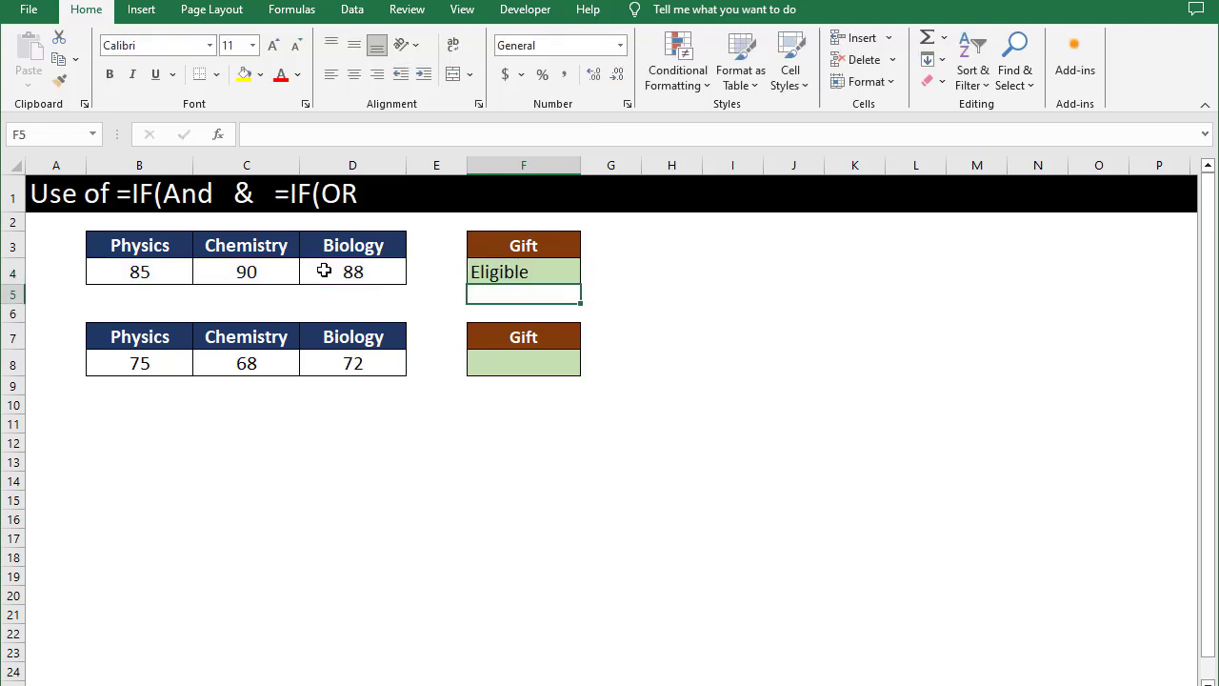
Review the F4 formula and change the Physics mark in B4 to 75 to test it.
click(548, 271)
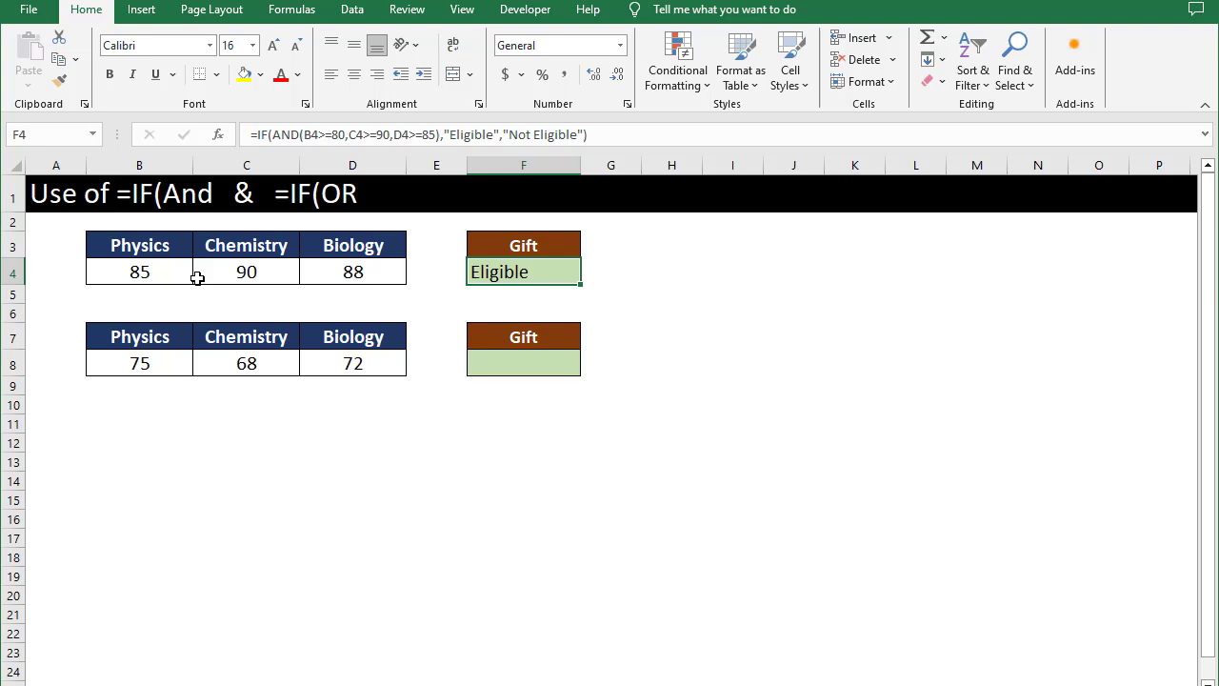
click(161, 272)
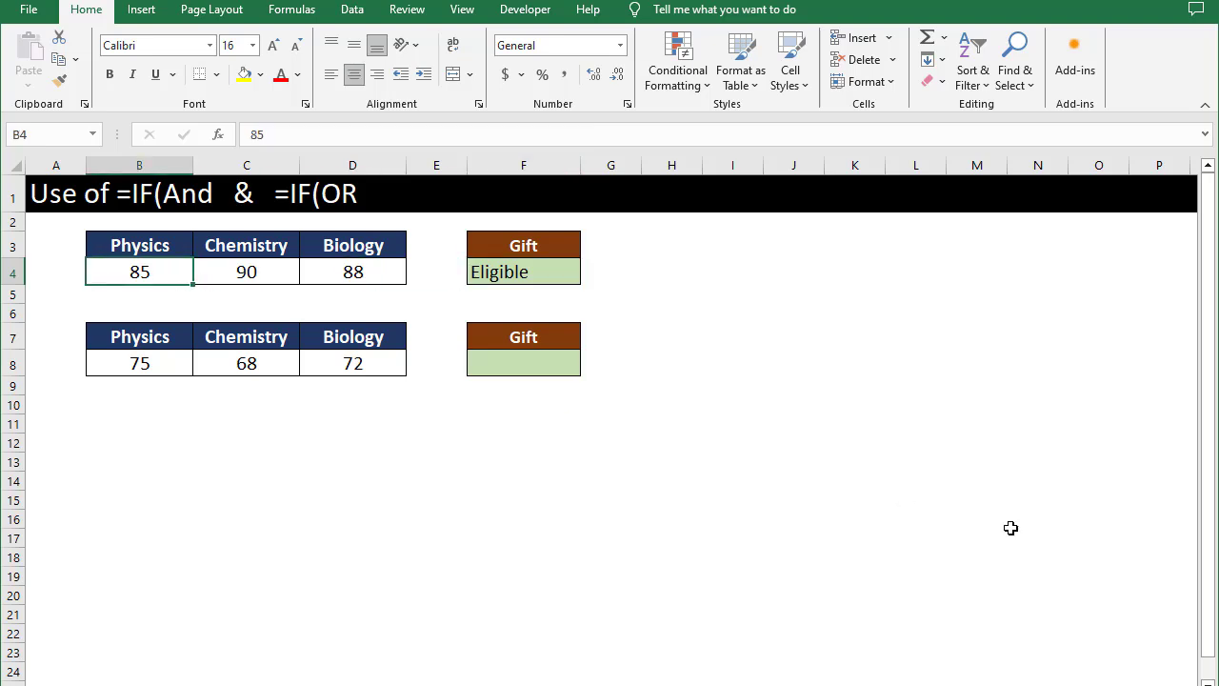
text(75)
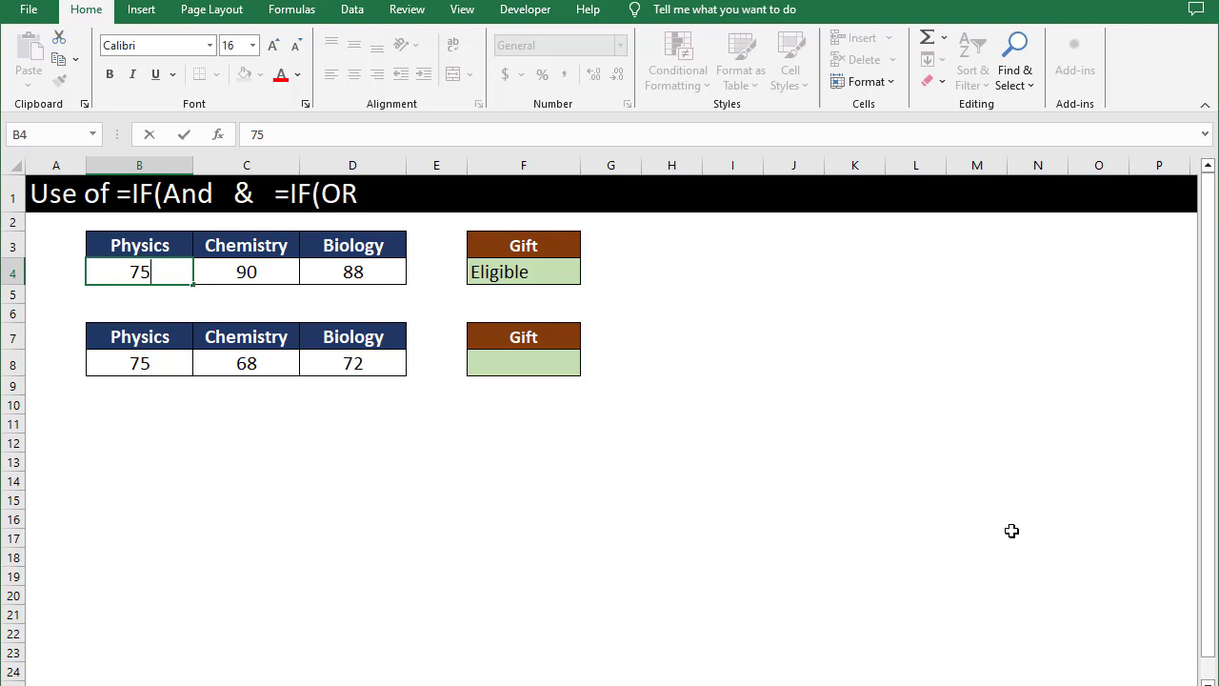
key(Return)
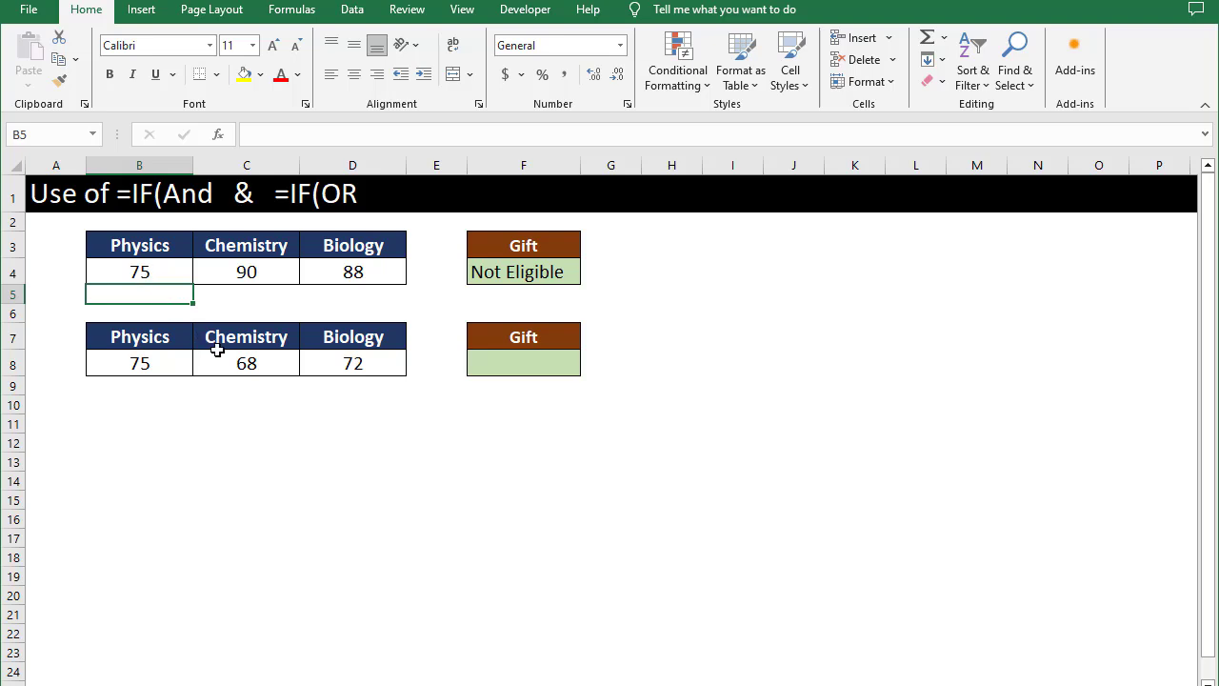
Start an IF formula with a nested OR in Gift cell F8, using B8>=70 as the first condition.
click(150, 362)
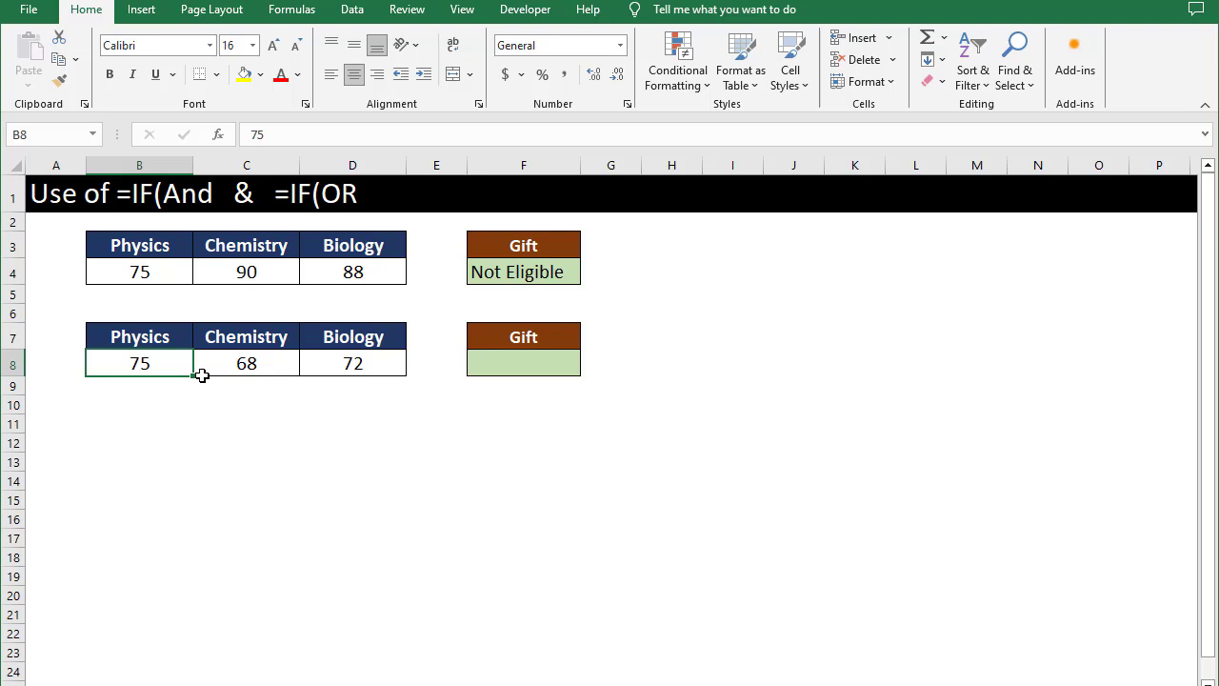
click(508, 361)
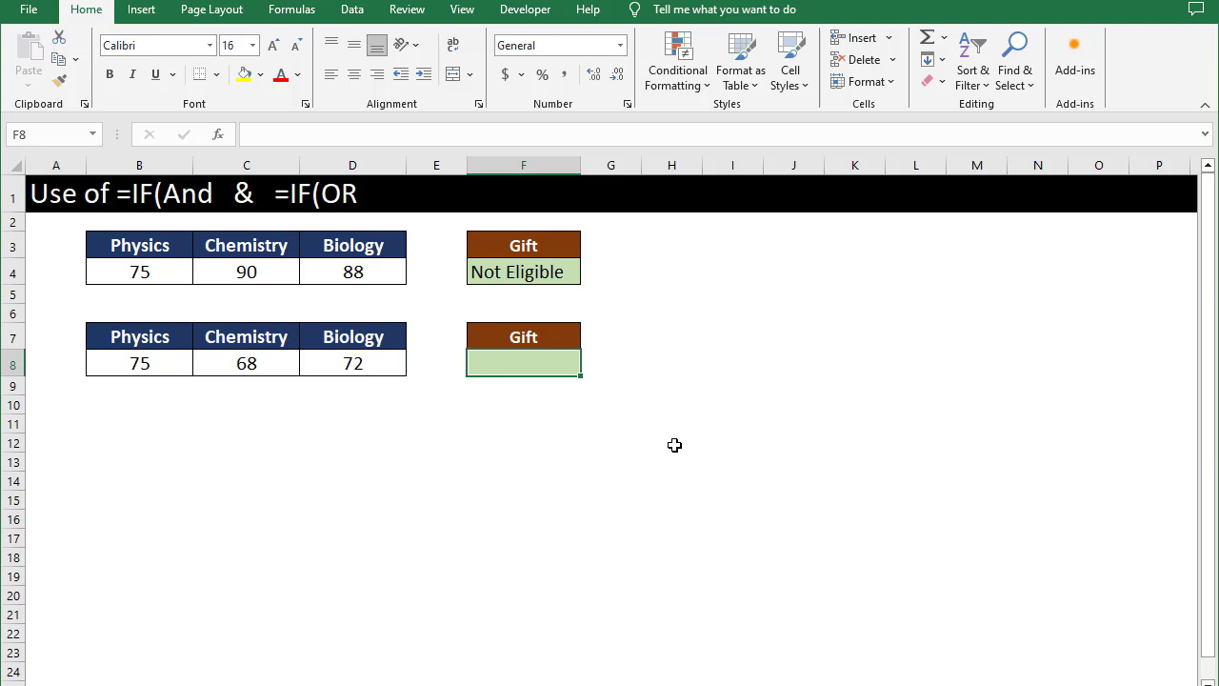
text(=if()
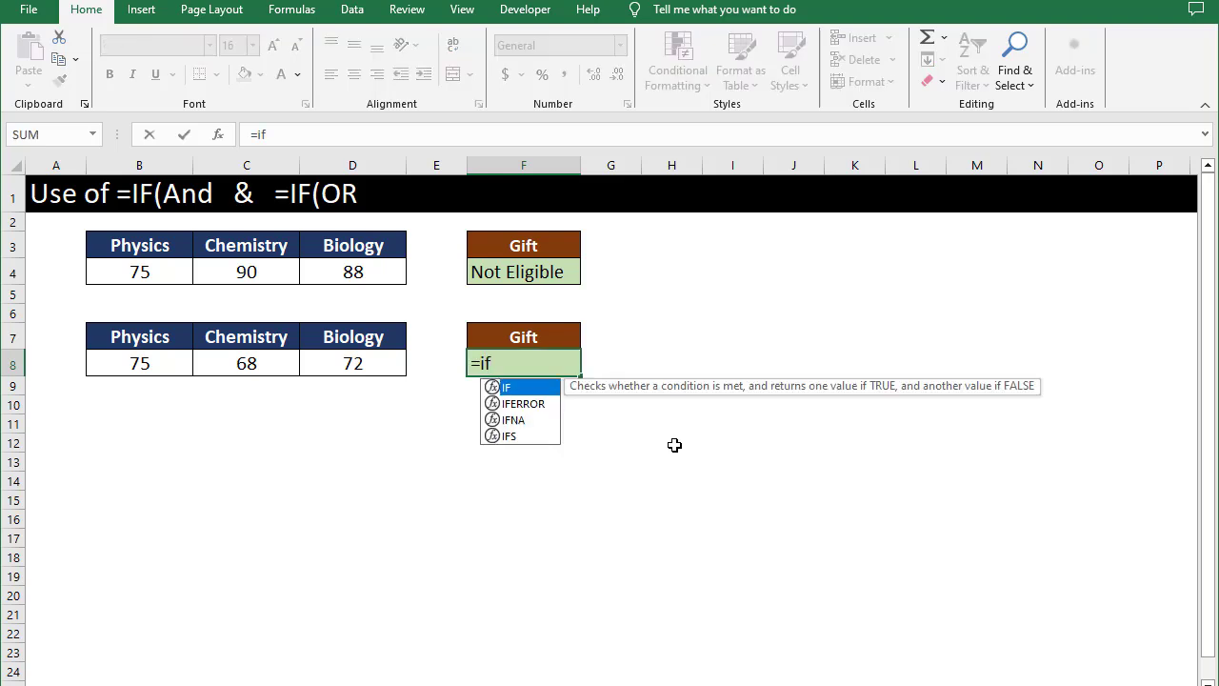
key(BackSpace)
key(BackSpace)
key(Tab)
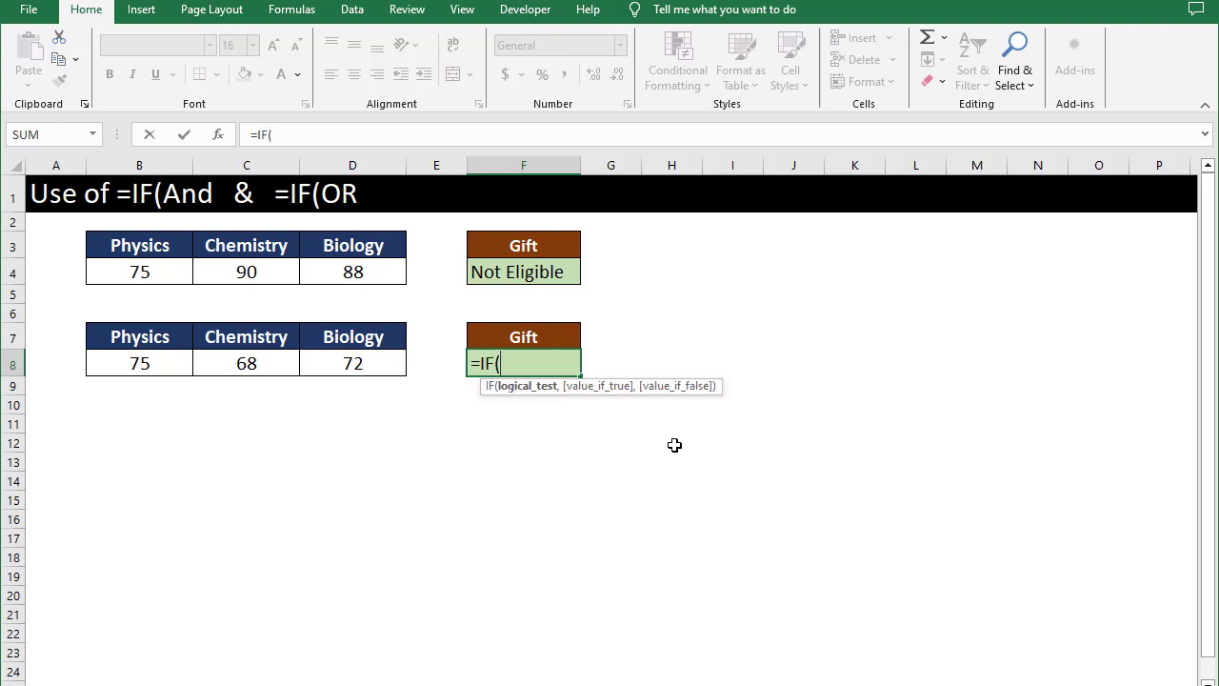
text(or)
key(Tab)
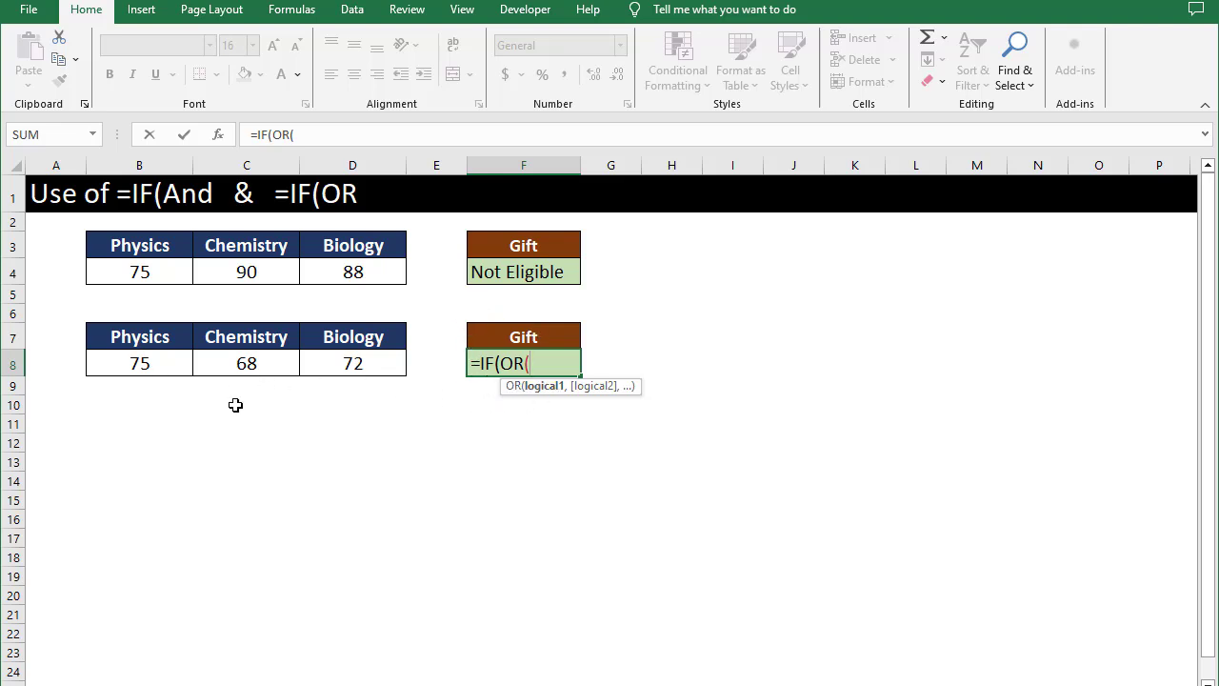
click(151, 365)
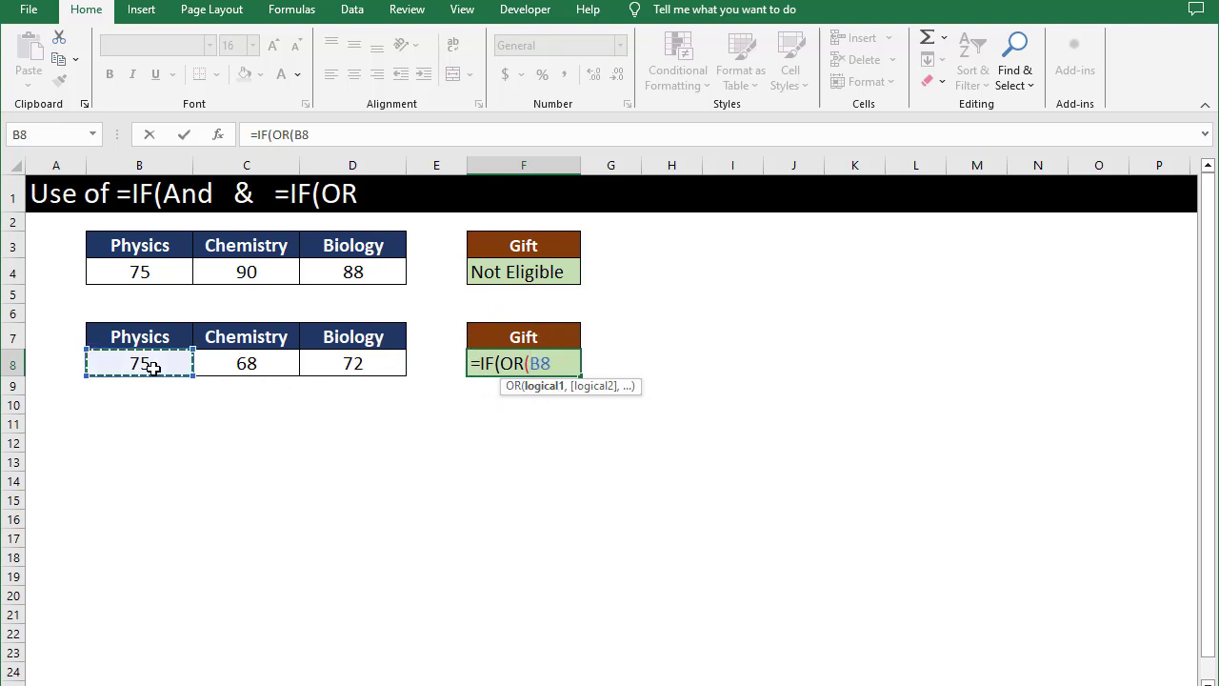
text(>=70,)
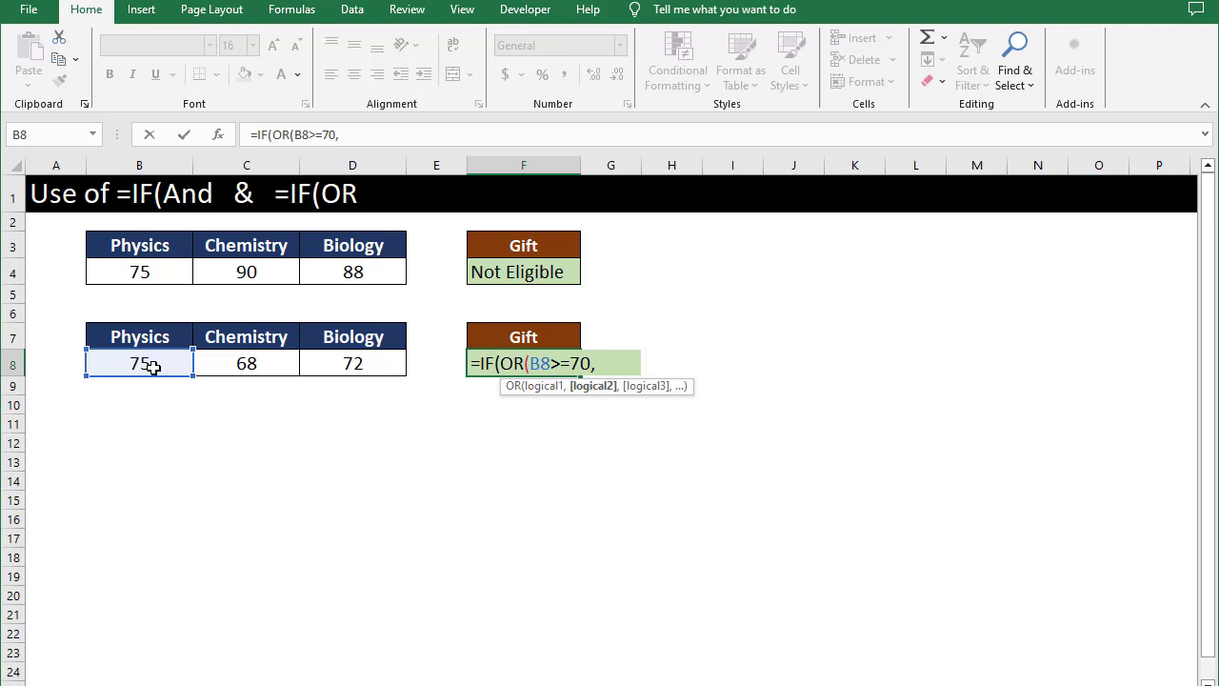
Add the conditions C8>=80 and D8>=80 to the OR test in F8 and close the OR function.
click(255, 366)
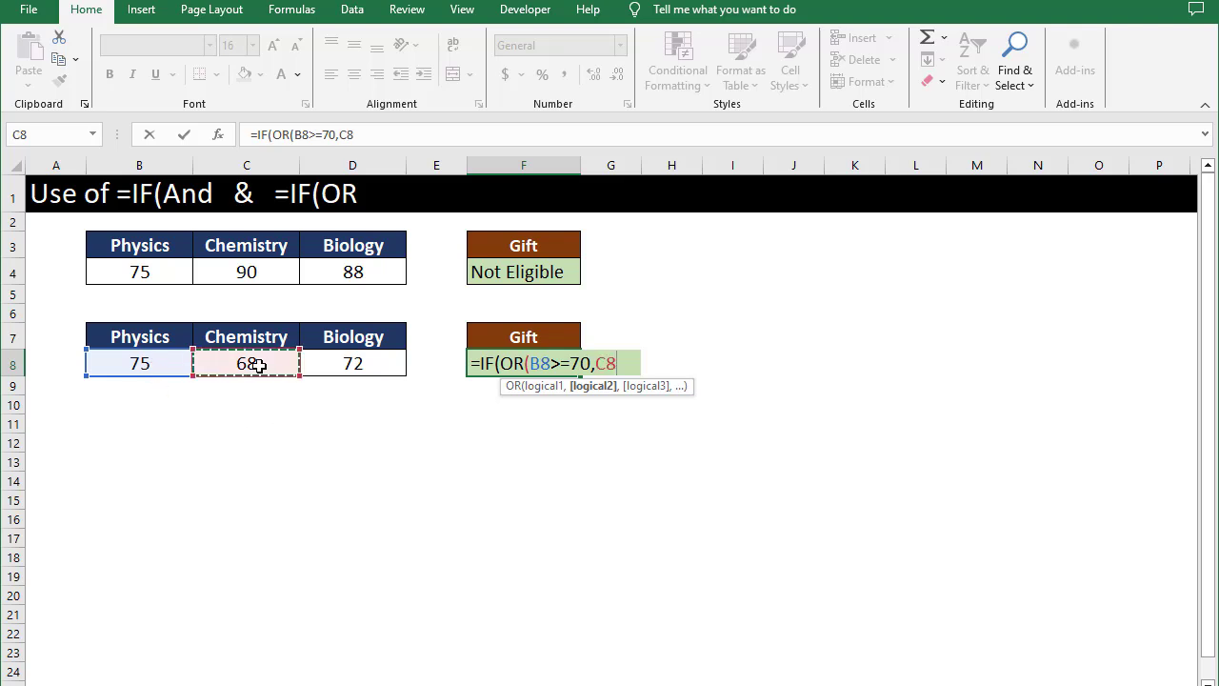
text(>=)
text(80,)
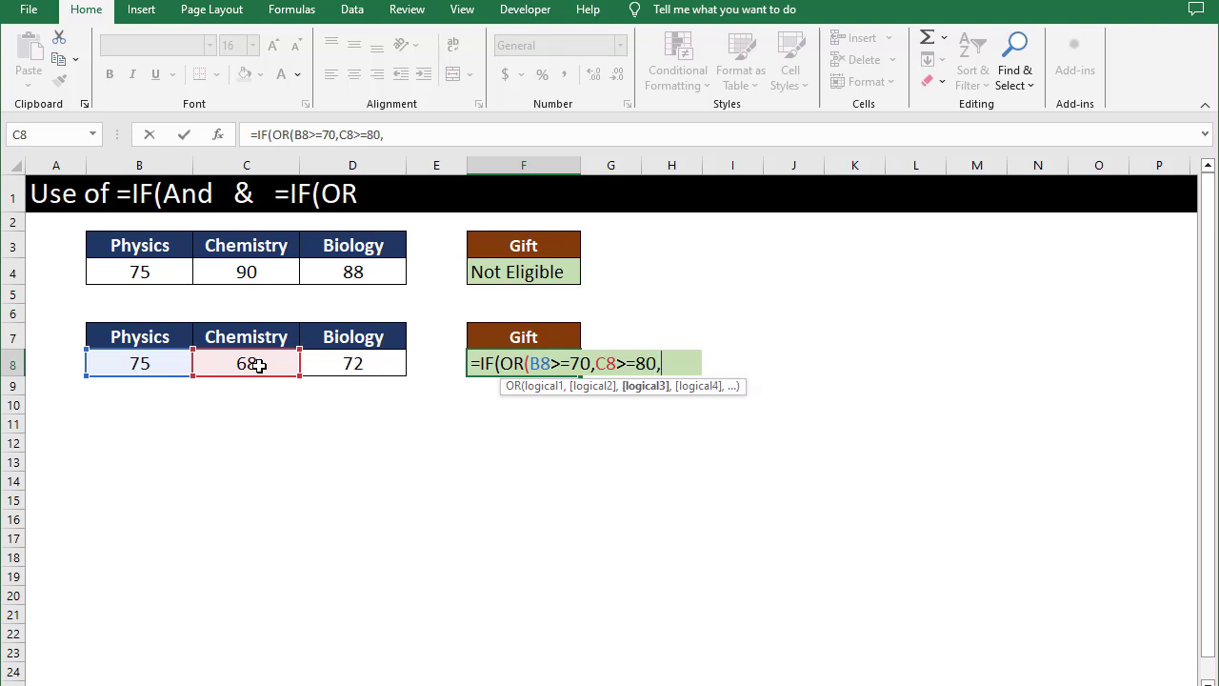
click(338, 363)
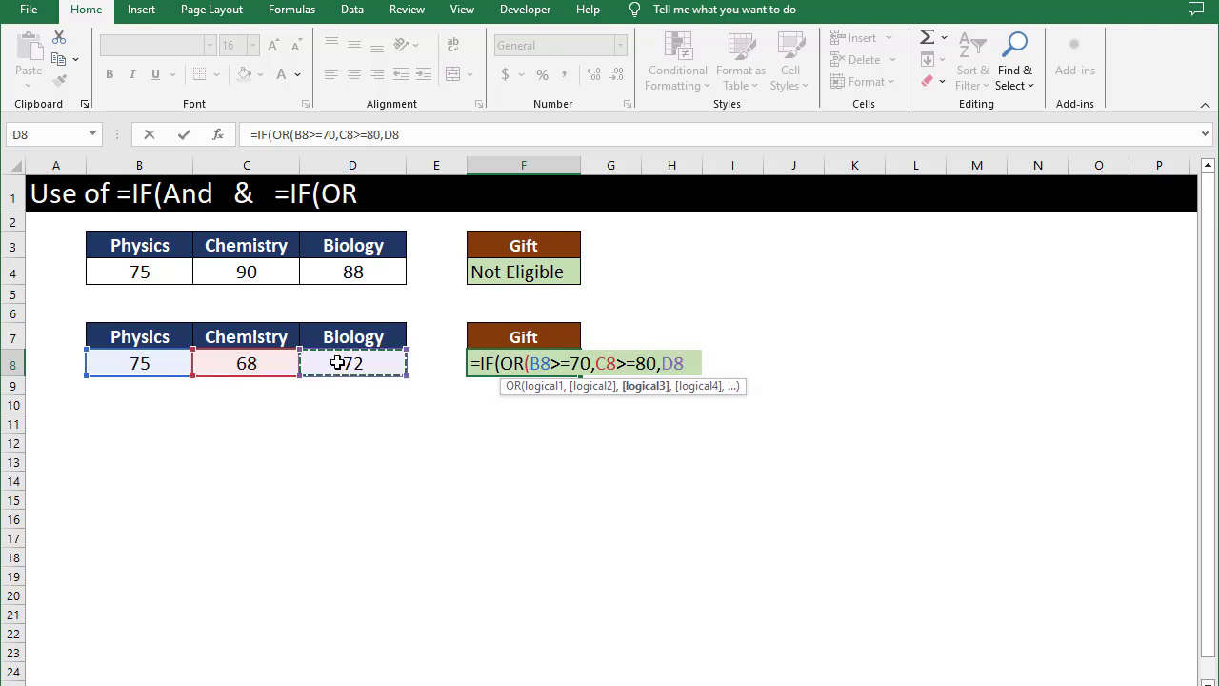
text(>= )
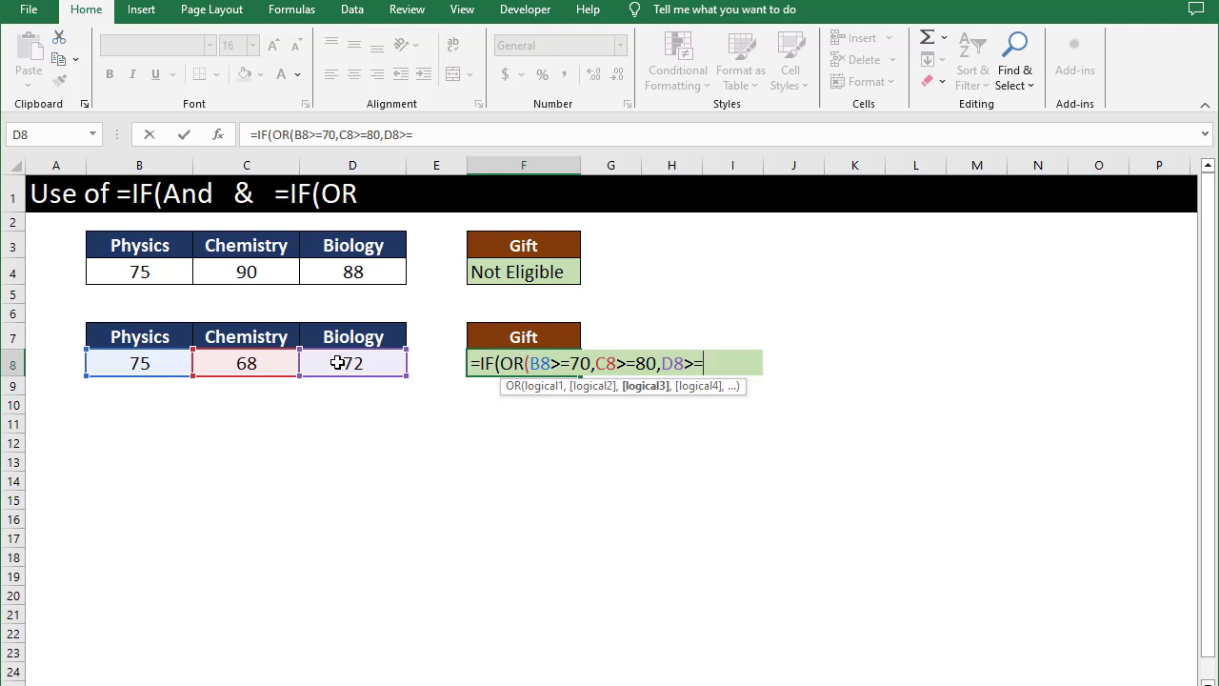
text(80))
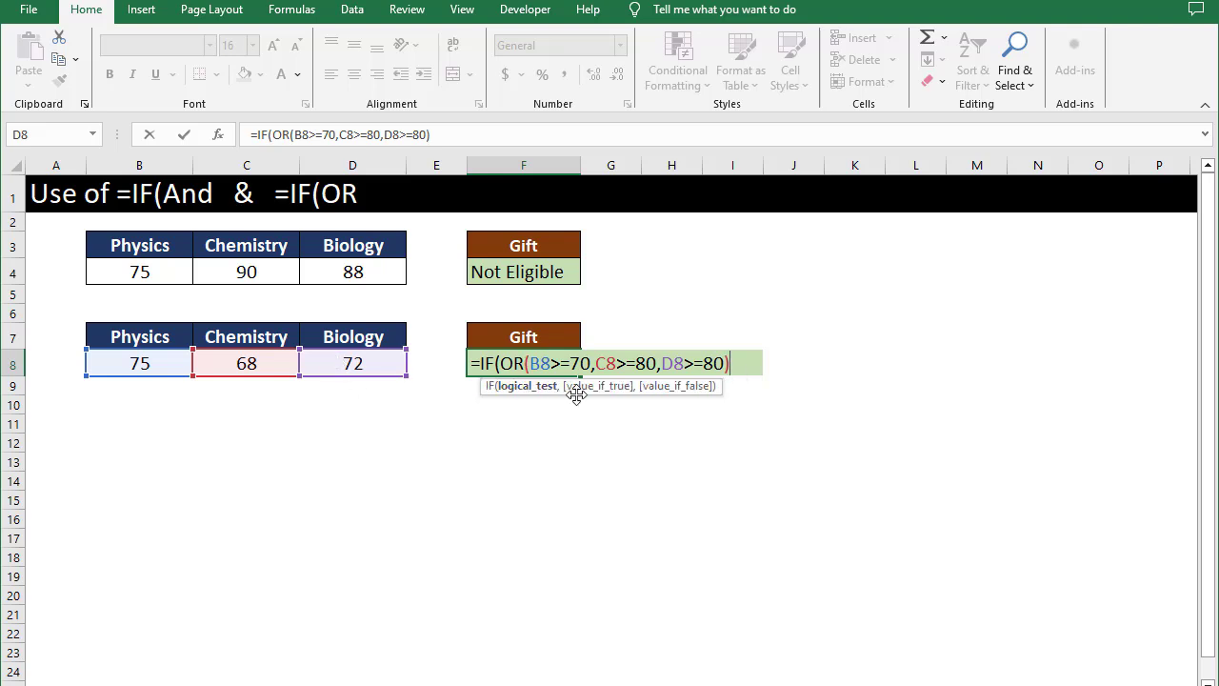
Complete the F8 formula so it returns "Eligible" if true and "Not Eligible" if false.
text(,)
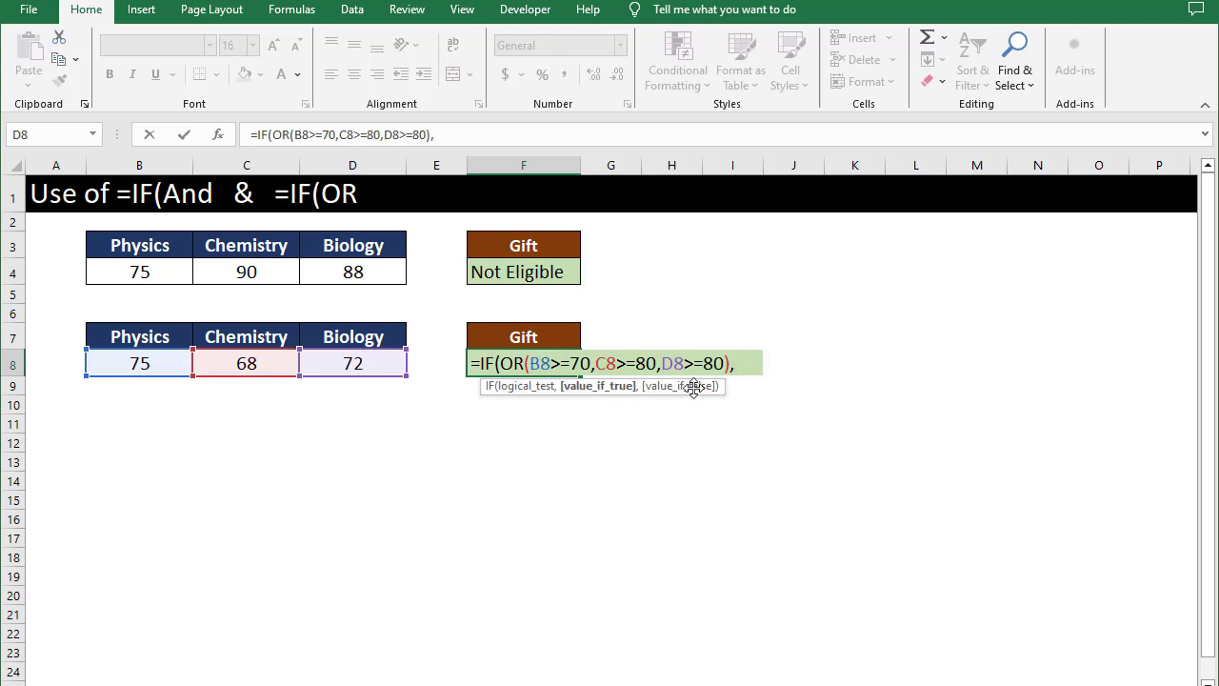
text("Eli)
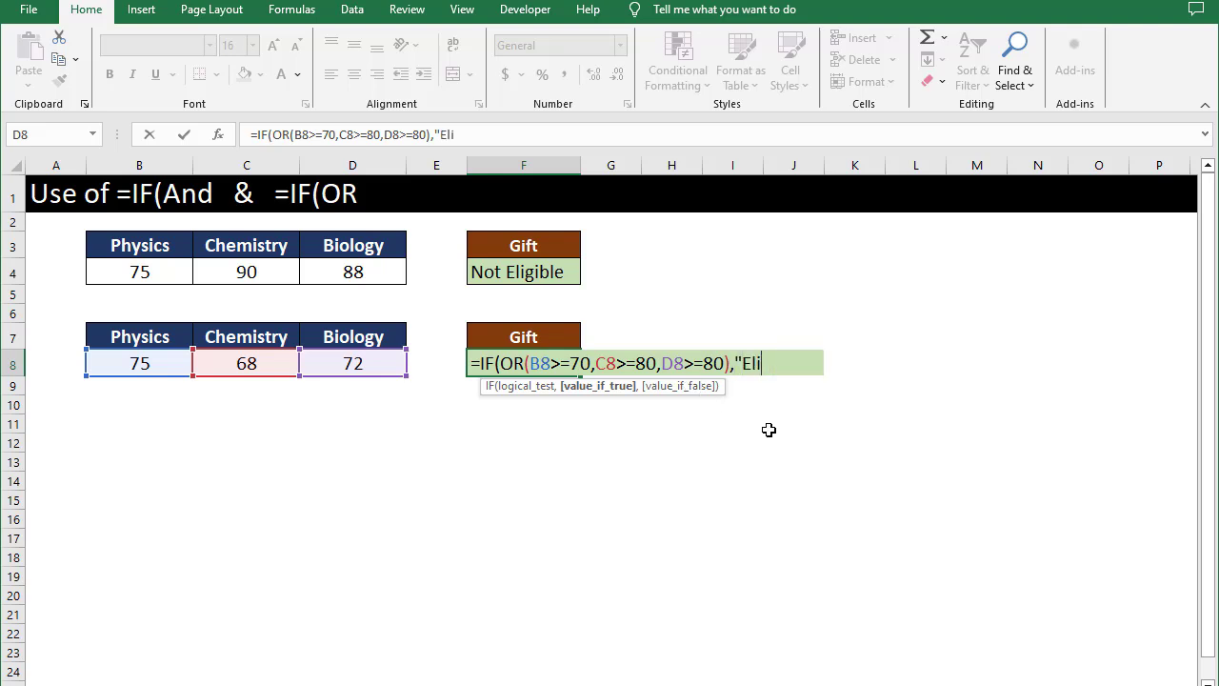
text(gible",Not)
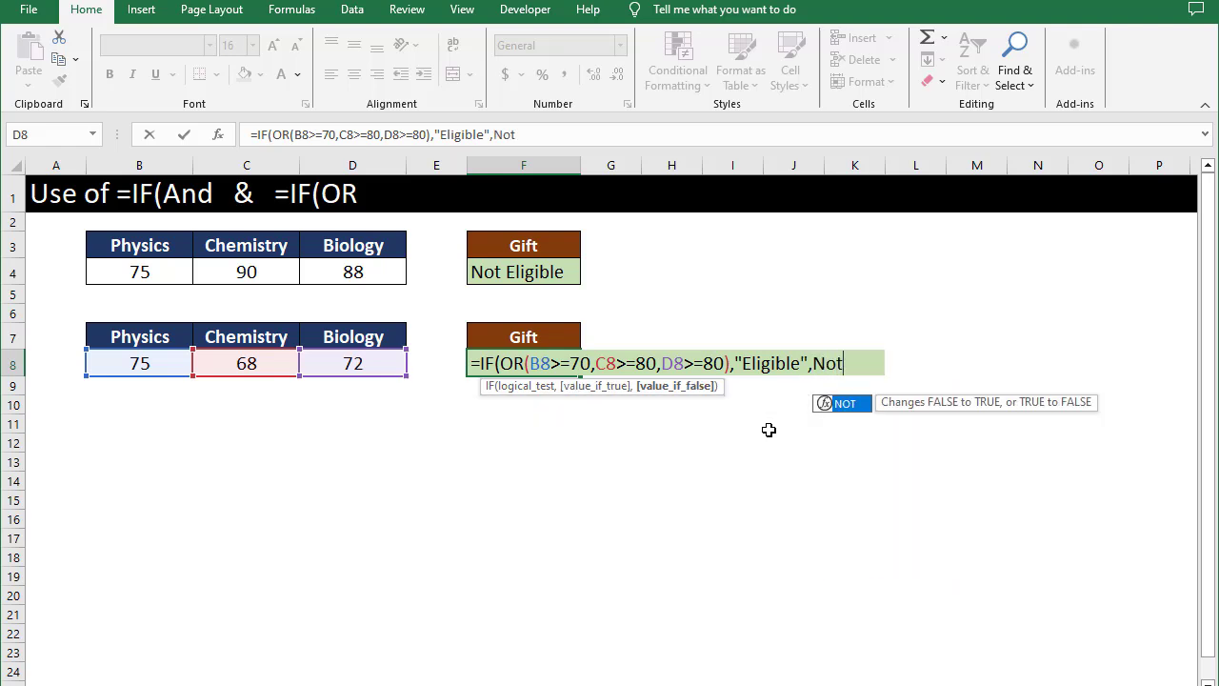
key(BackSpace)
key(BackSpace)
key(BackSpace)
text("No)
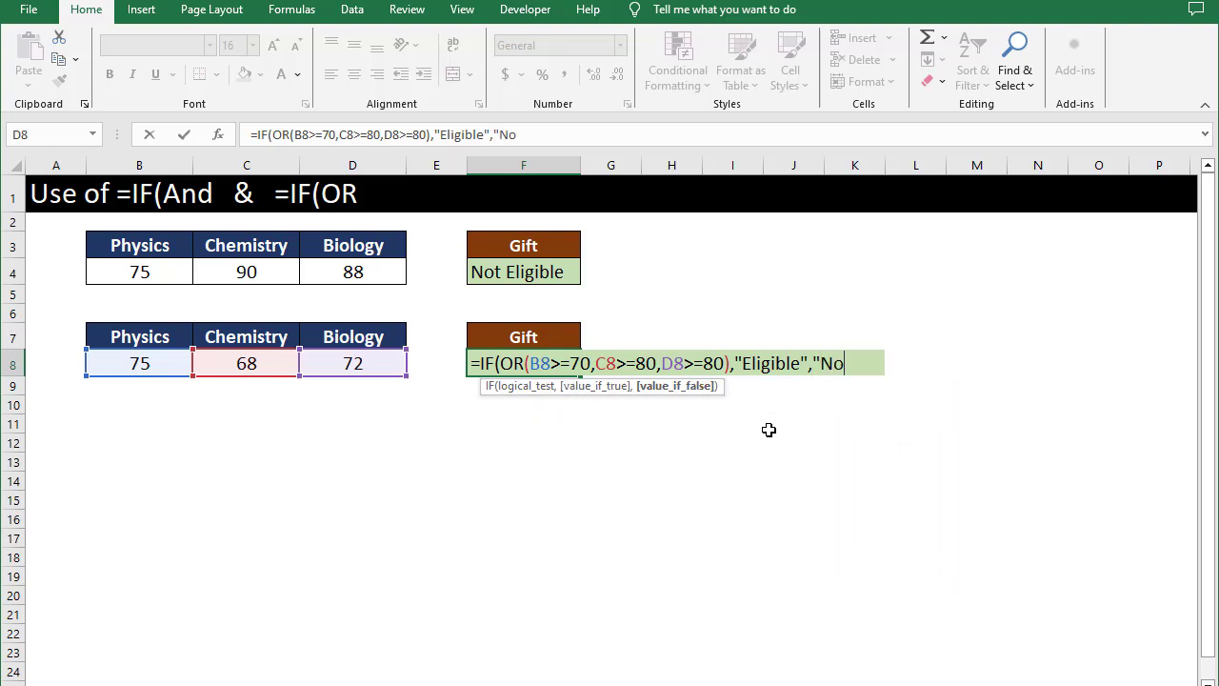
text(t Eligible")
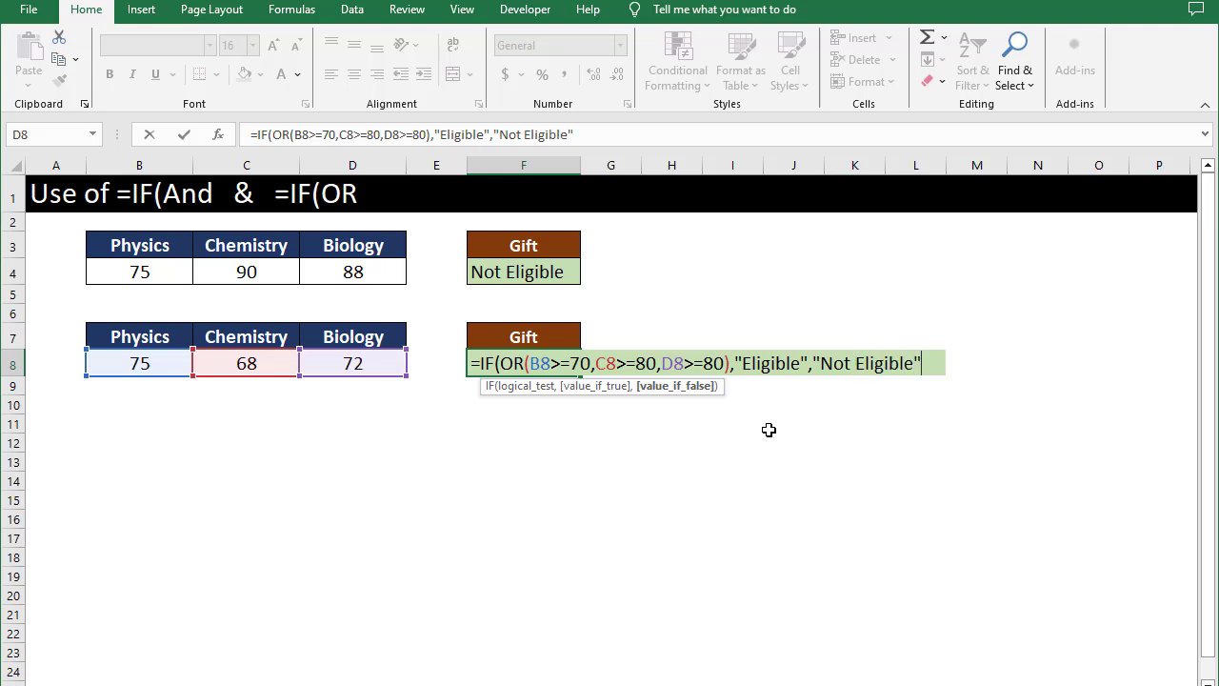
text())
key(Return)
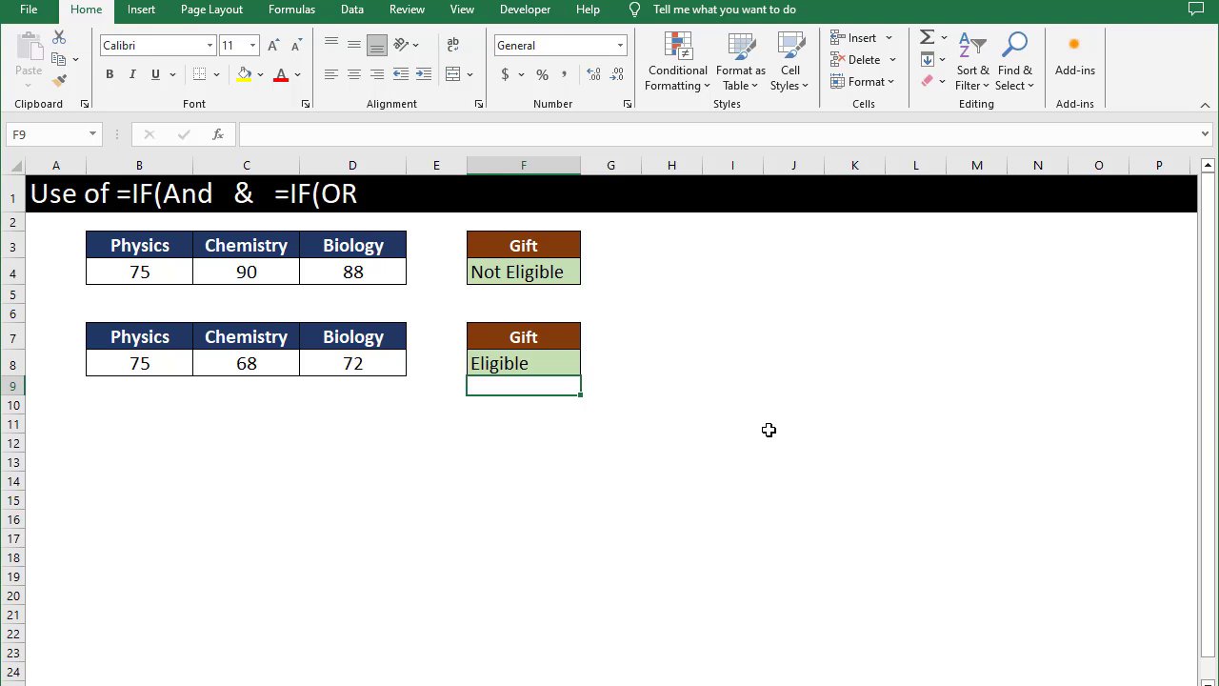
Test the F8 formula by setting the Physics mark in B8 to 55 and the Chemistry mark in C8 to 82.
click(218, 369)
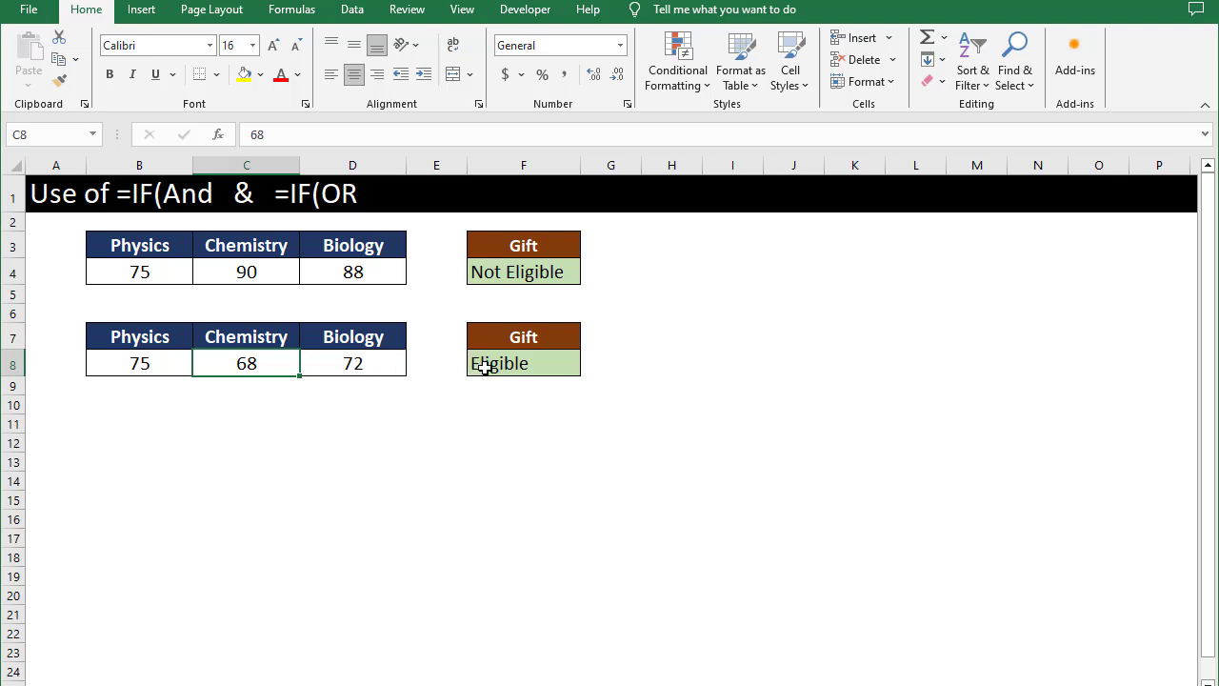
click(152, 363)
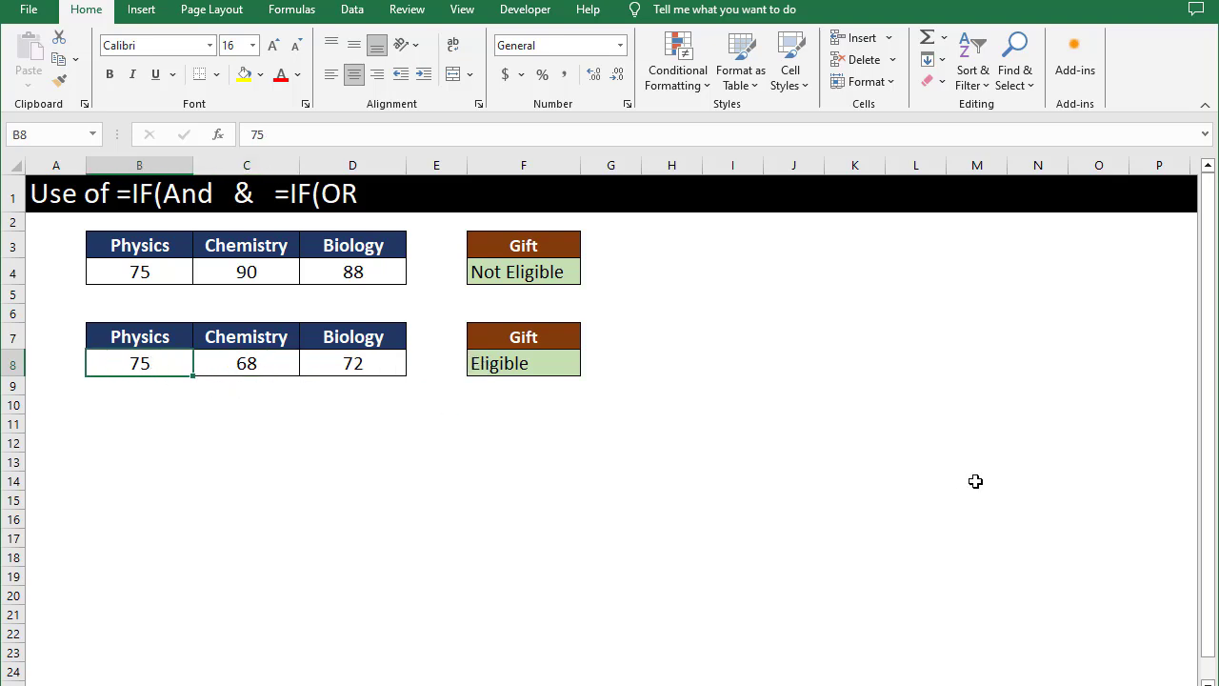
text(55)
key(Tab)
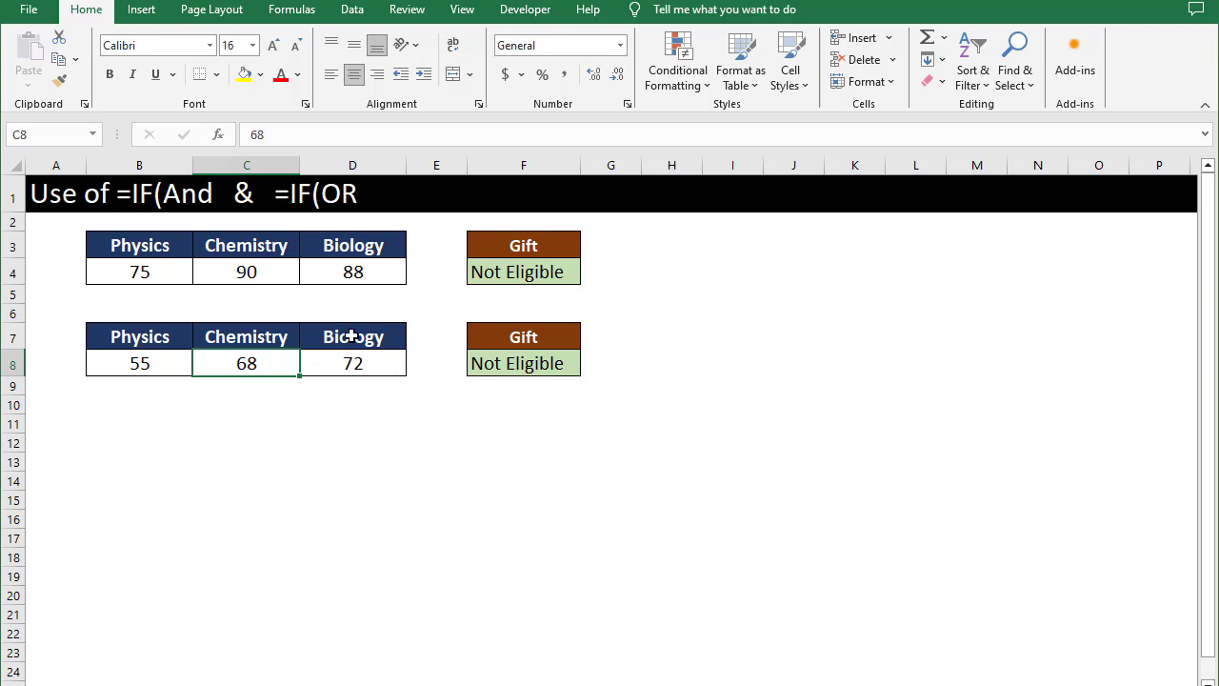
text(82)
key(Tab)
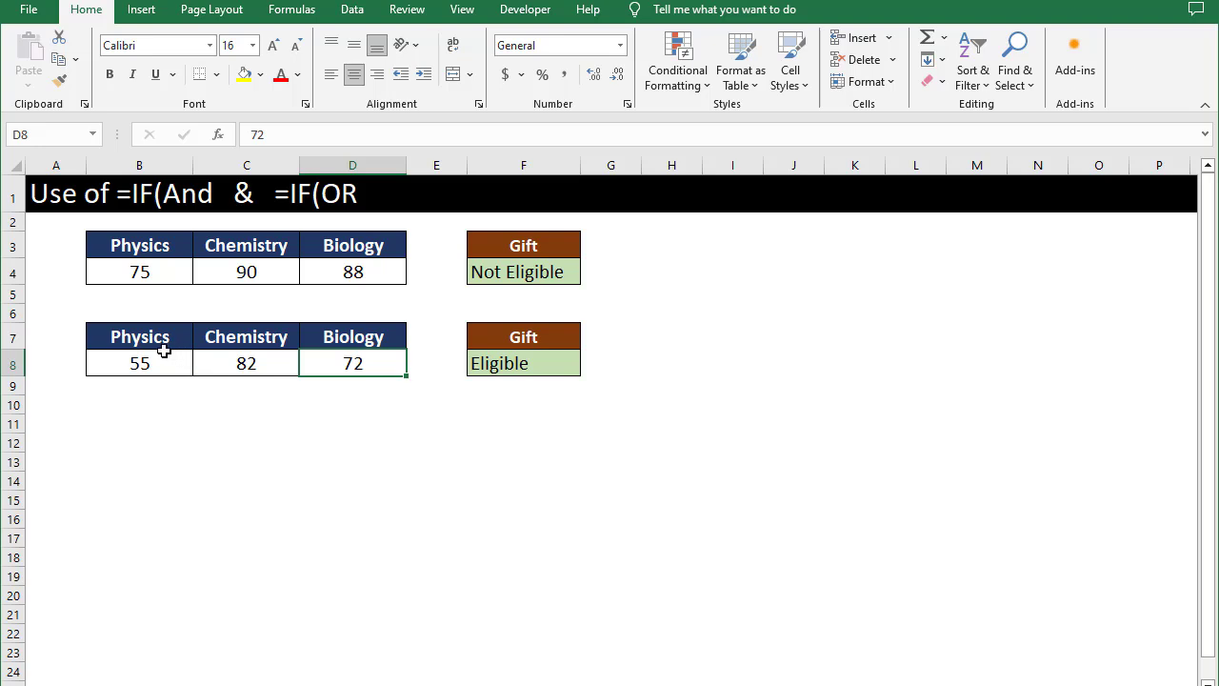
Compare the marks in B4:D4 and B8:D8 with their Gift results to contrast the AND and OR tests.
drag(163, 358, 339, 364)
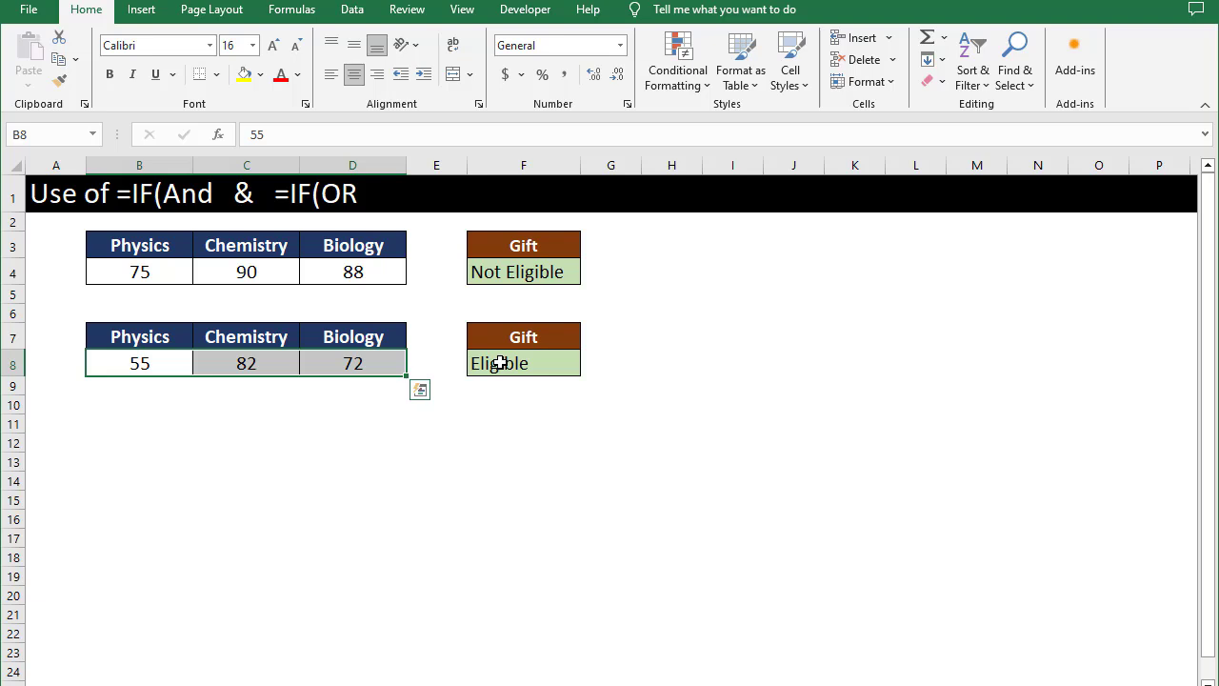
click(285, 278)
click(141, 273)
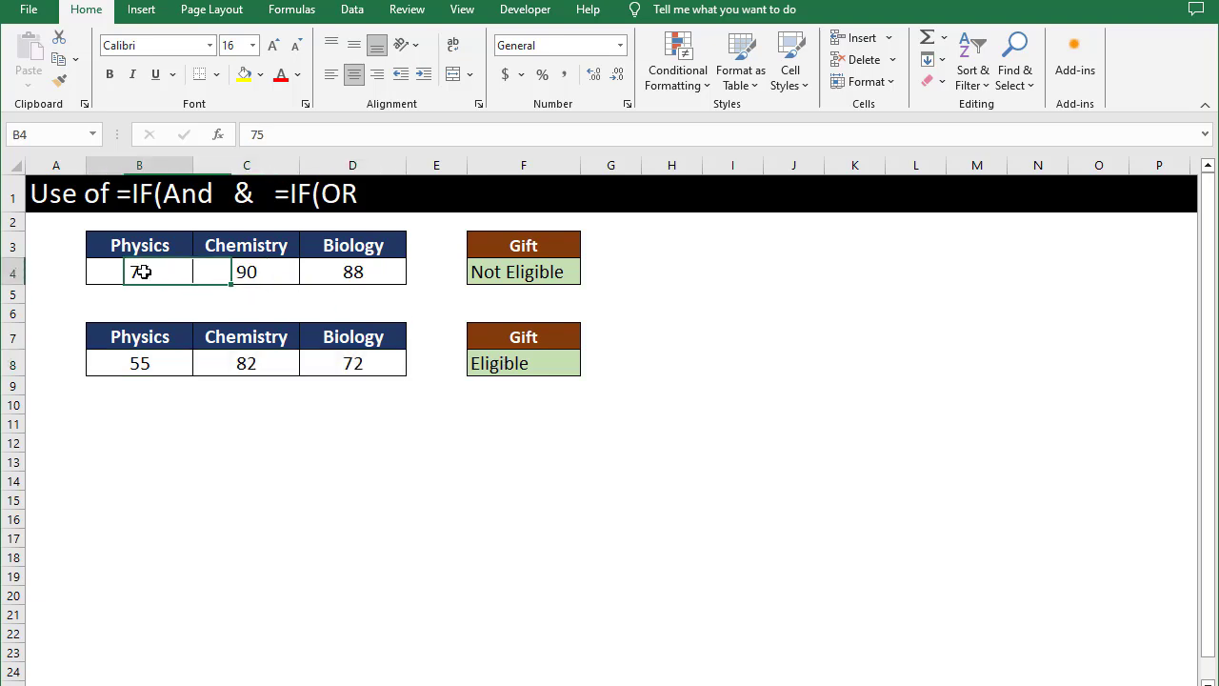
drag(141, 272, 345, 274)
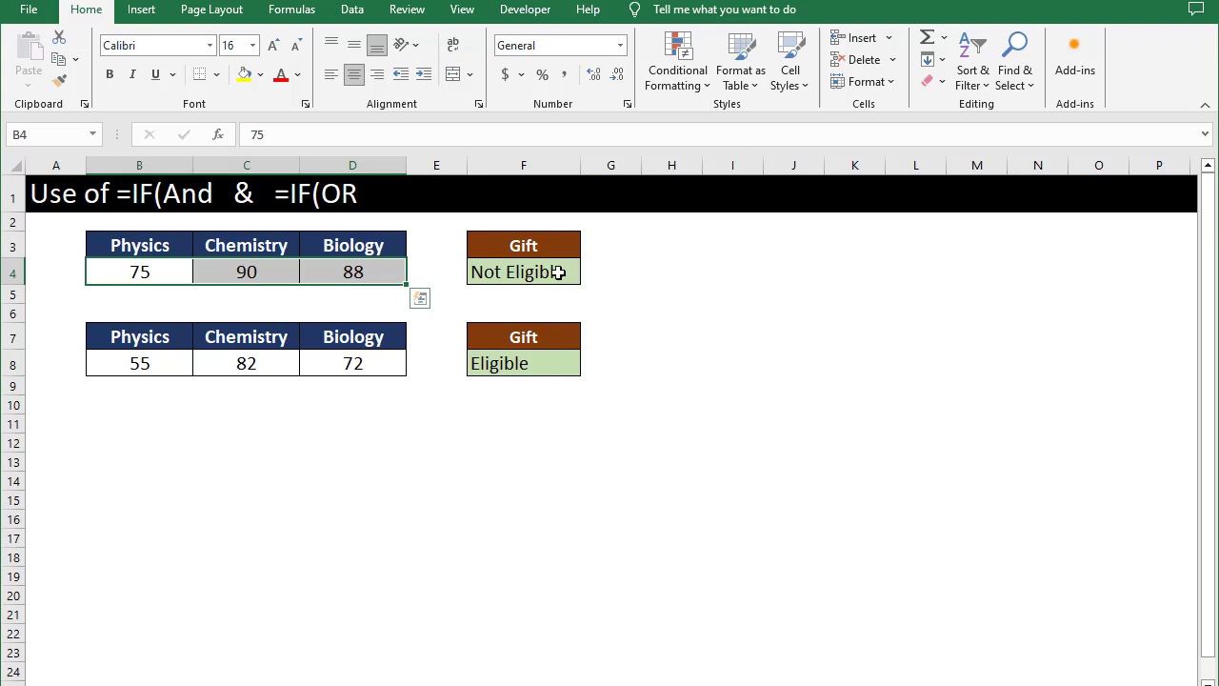
click(395, 354)
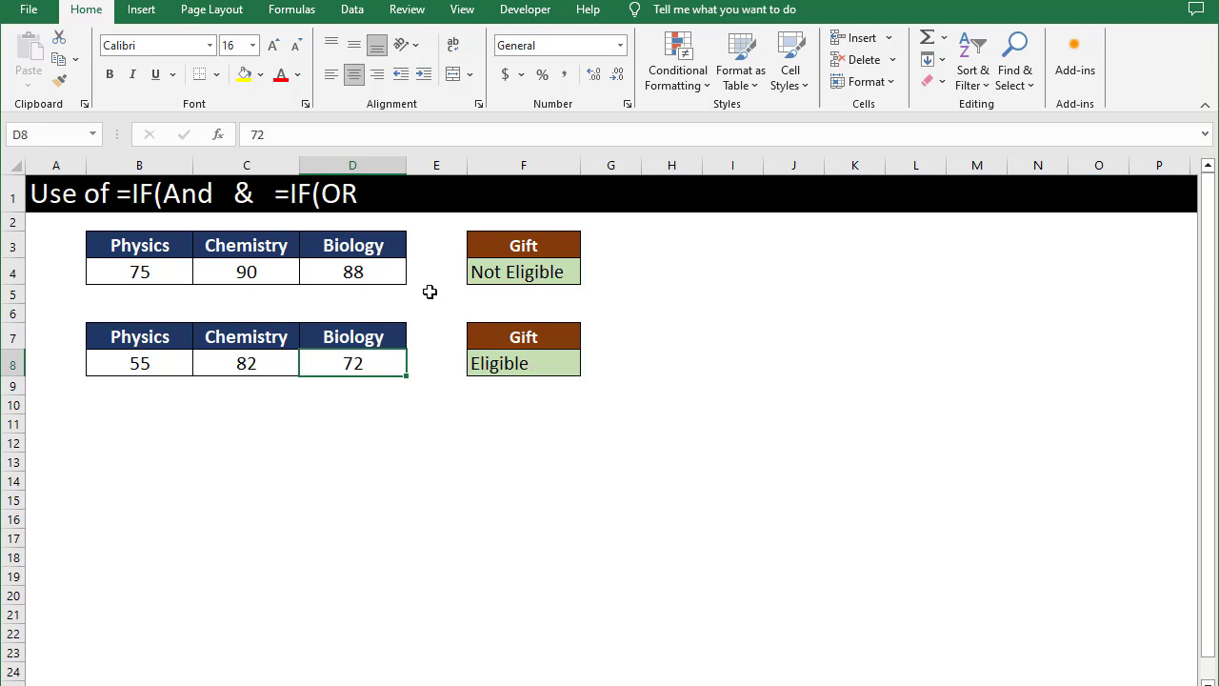
drag(154, 266, 355, 272)
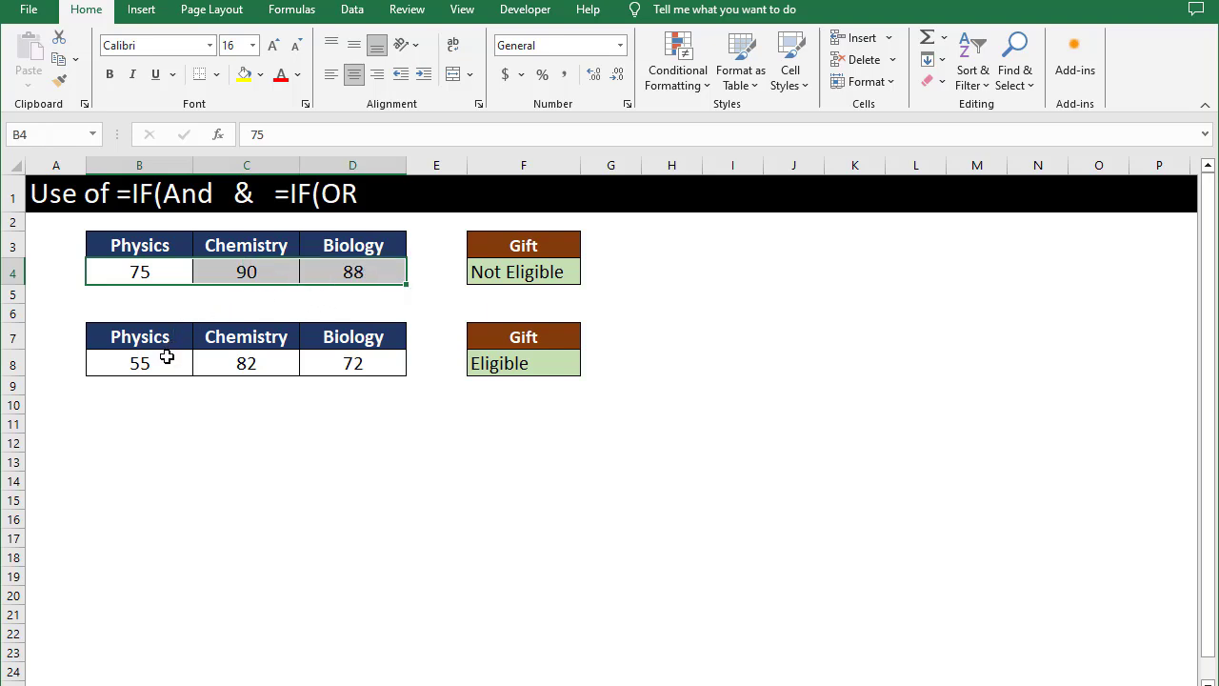
drag(167, 357, 324, 365)
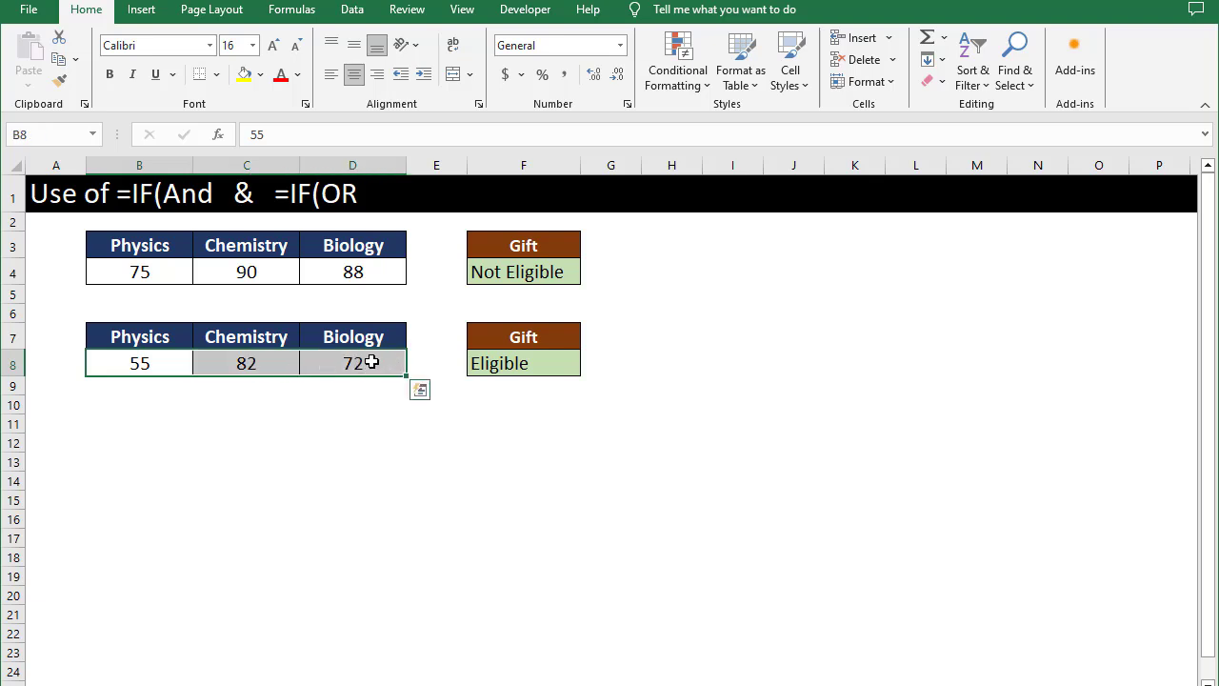
click(371, 362)
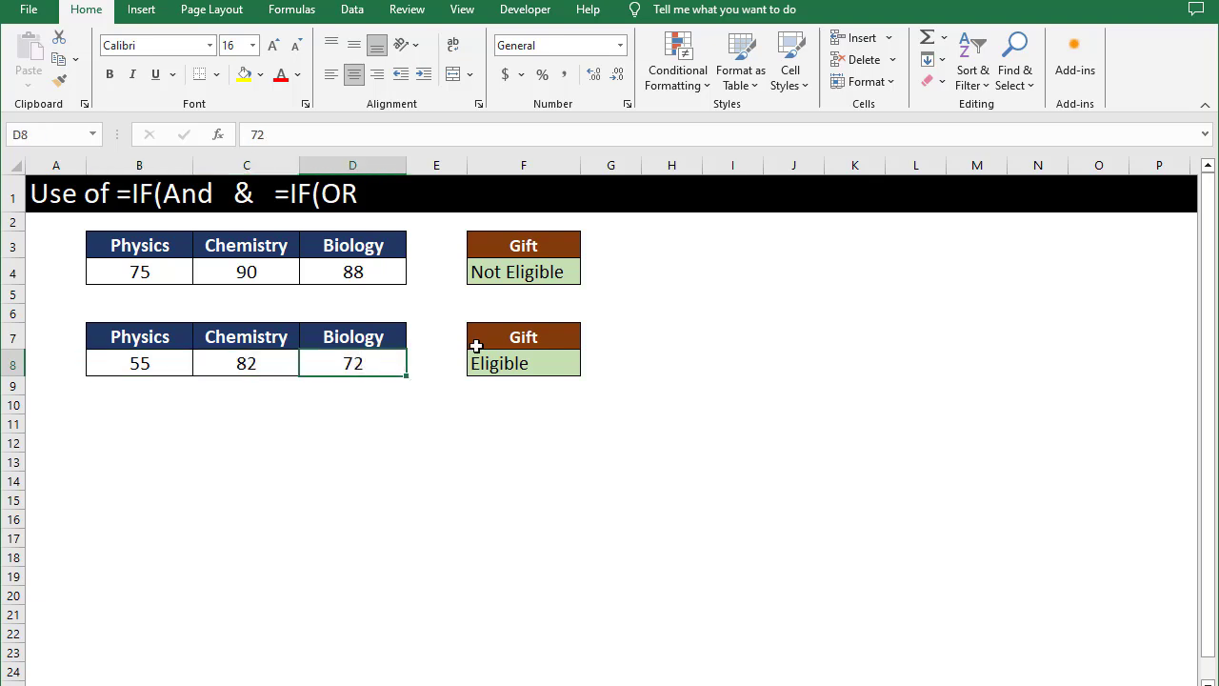